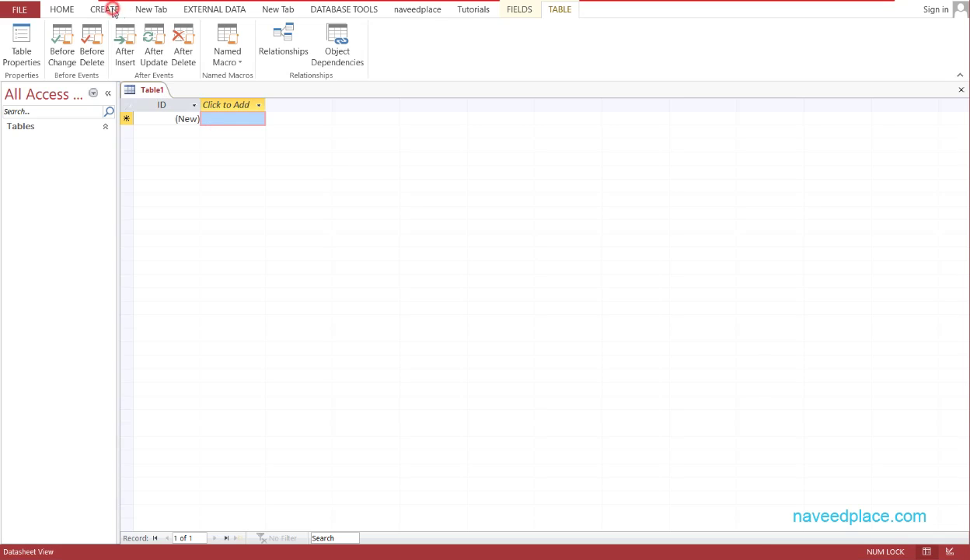
- Organize the object navigation list by the Custom category
click(109, 10)
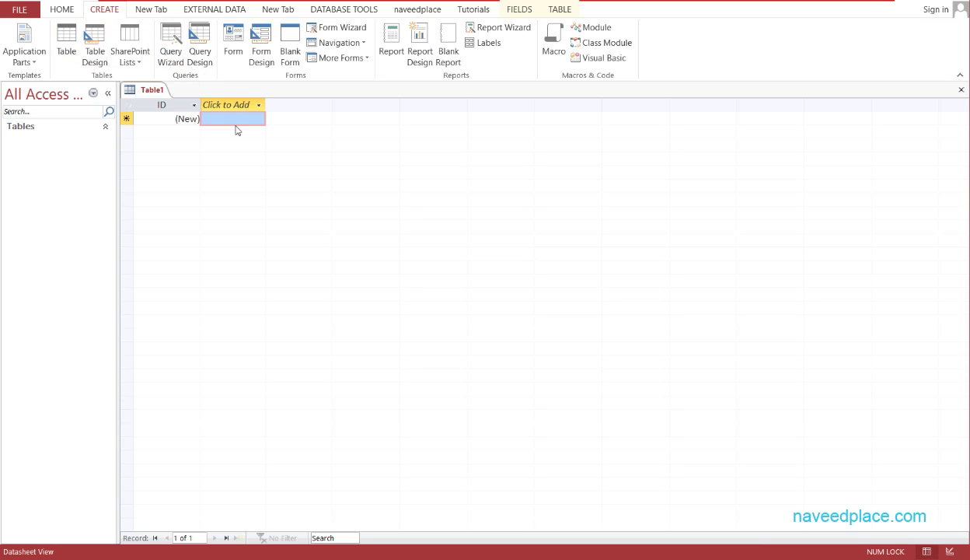
click(42, 135)
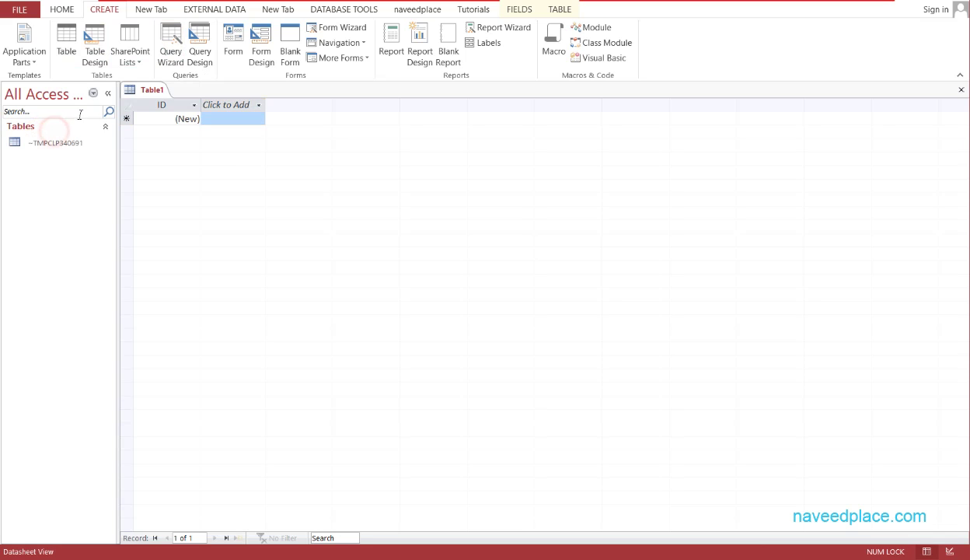
click(93, 93)
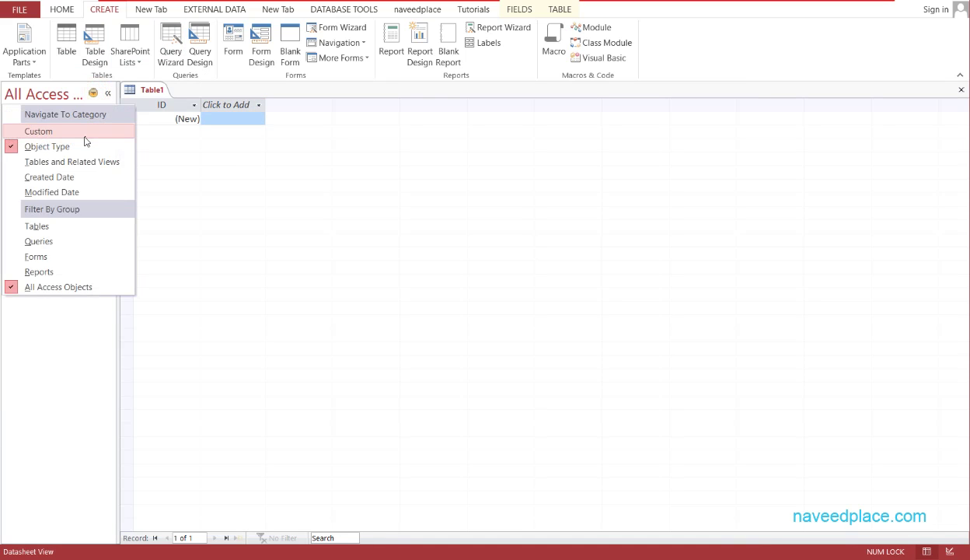
click(82, 130)
- Open the new table in Design View, saving it under the name Table1
right_click(40, 159)
click(75, 188)
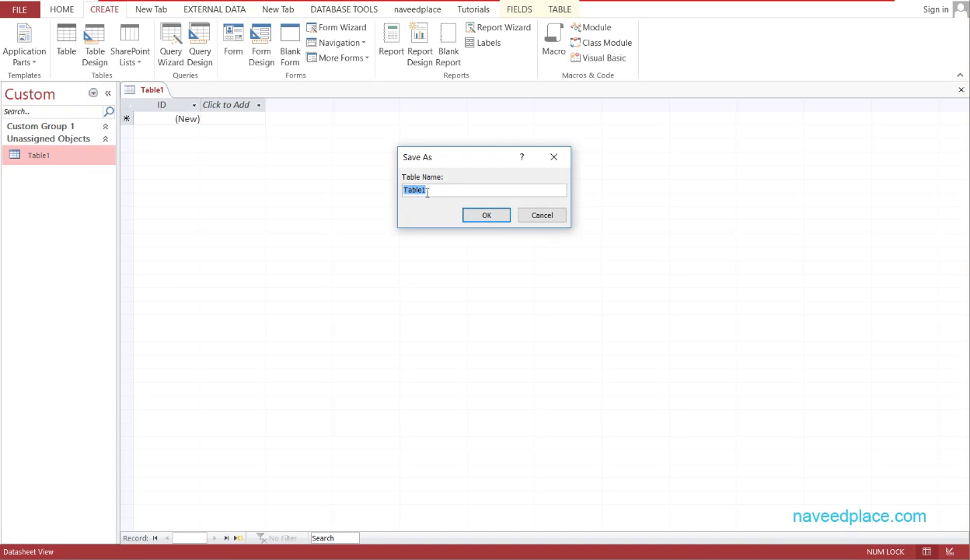
click(498, 216)
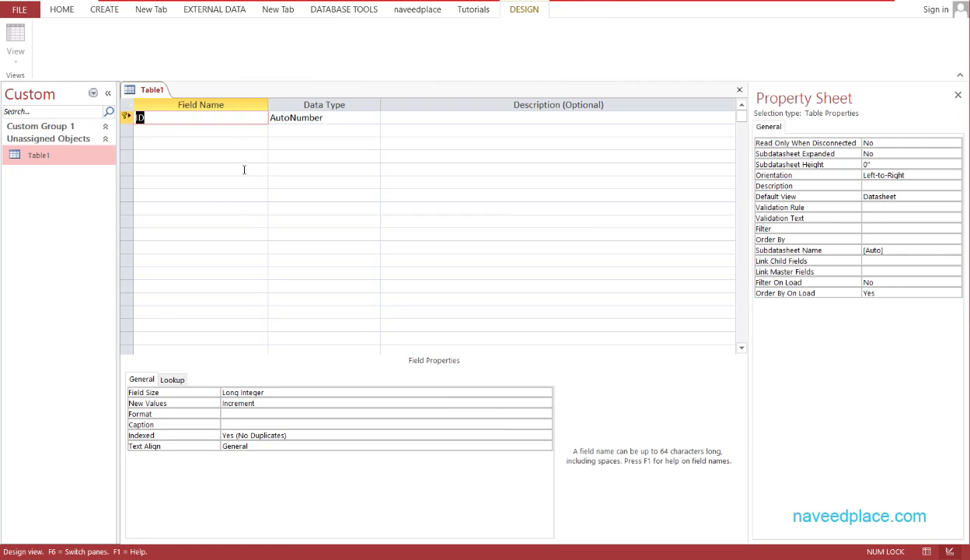
- Rename the table's ID field to FirstValue and set its data type to Number
click(190, 134)
click(173, 117)
text(FirstValue)
click(320, 118)
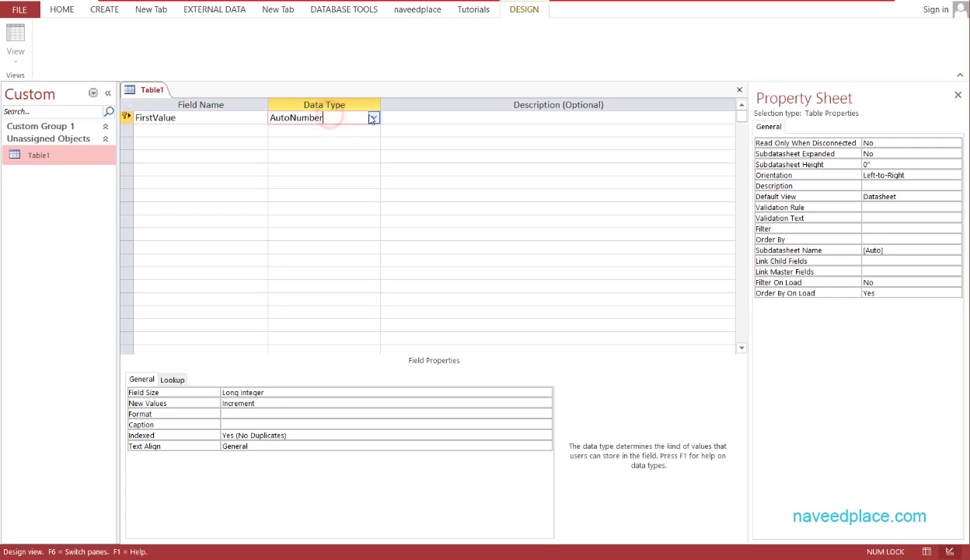
click(374, 117)
click(339, 157)
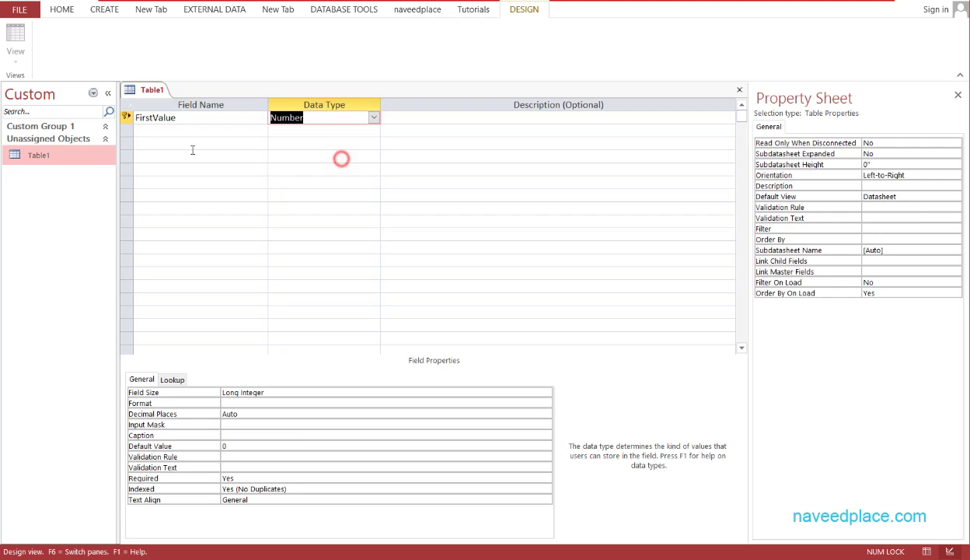
- Add a second field named SecondValue with the Number data type
click(147, 130)
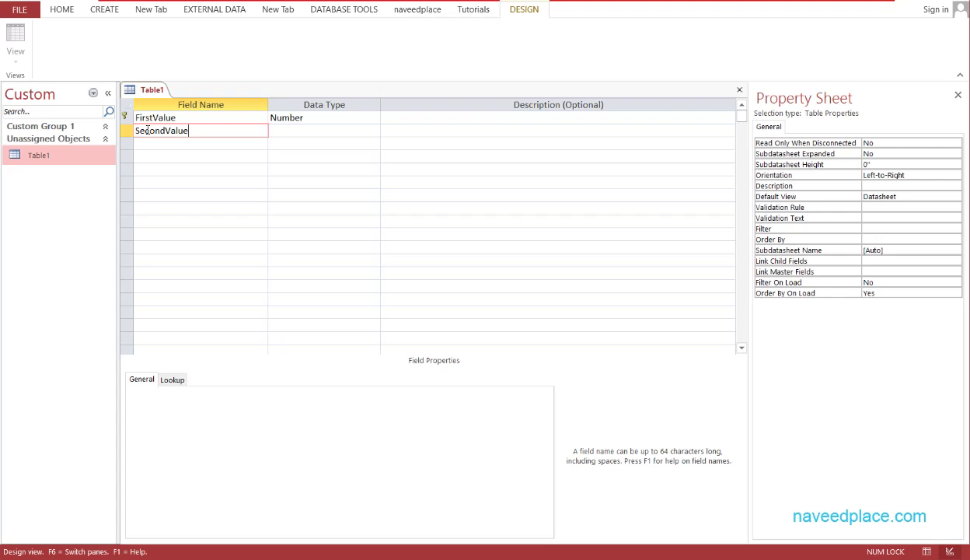
click(309, 117)
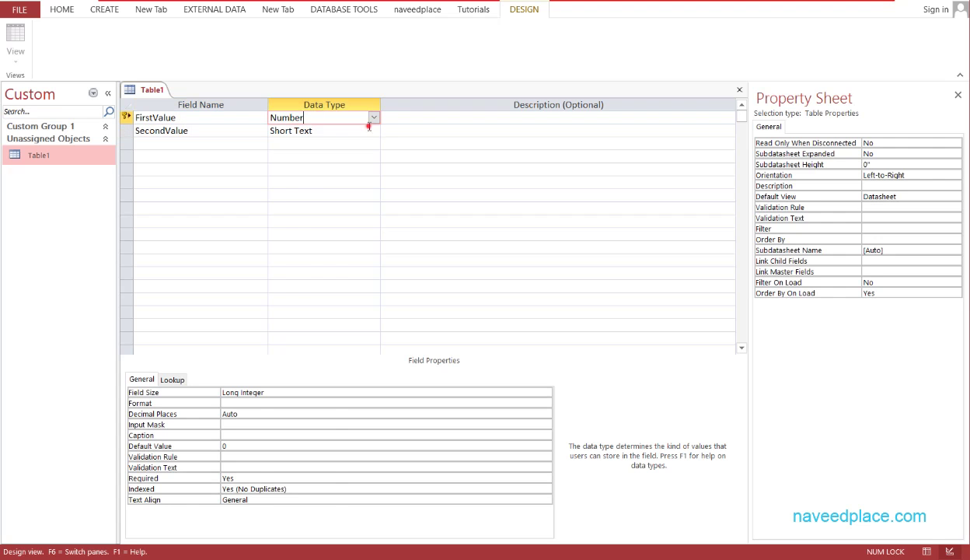
click(374, 131)
click(345, 168)
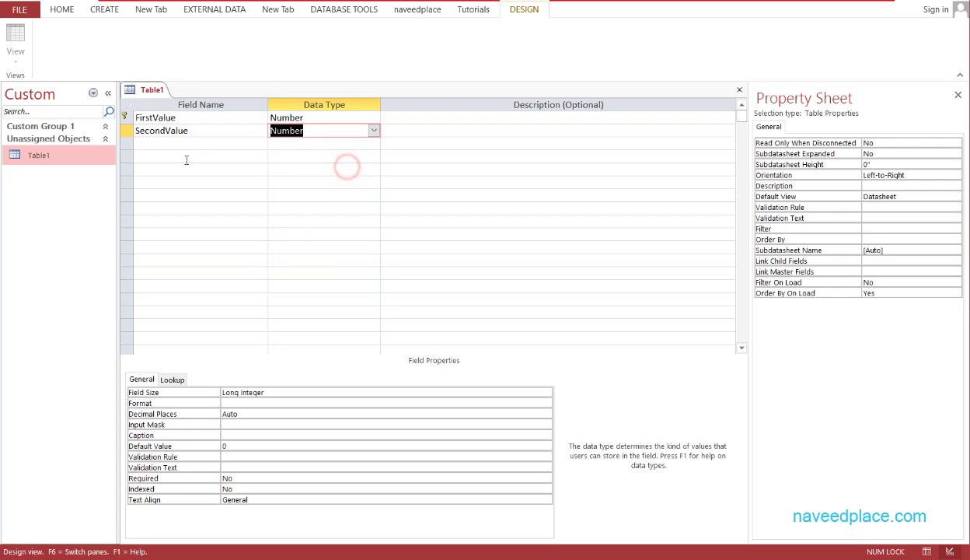
- Add a third field named Answer with the Number data type
click(193, 145)
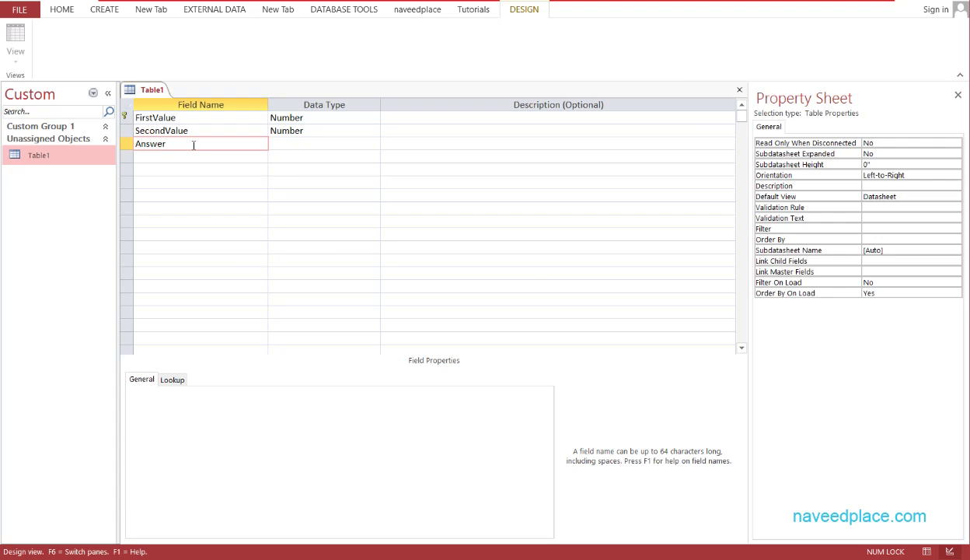
click(285, 144)
click(374, 144)
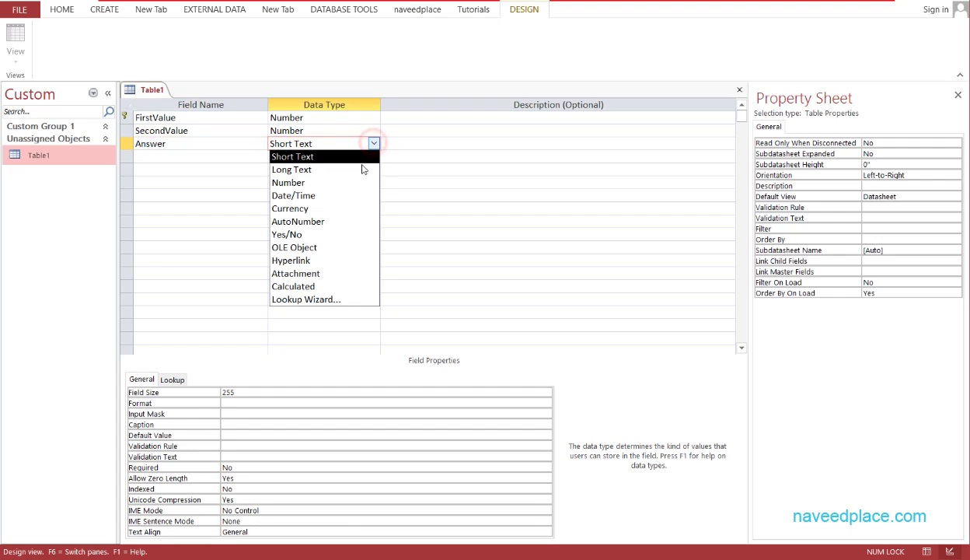
click(355, 185)
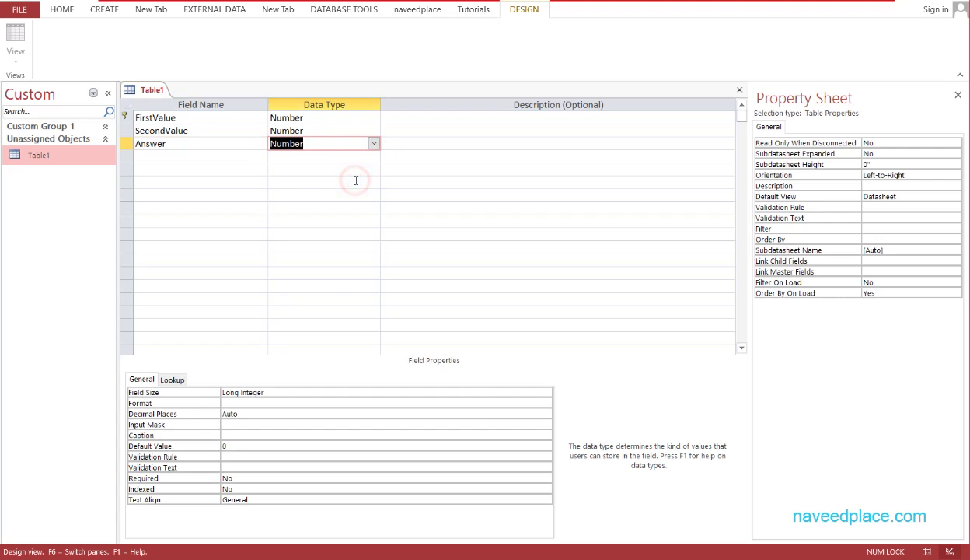
- Save and close the design of Table1, and reopen the table in Datasheet View
right_click(151, 89)
click(160, 114)
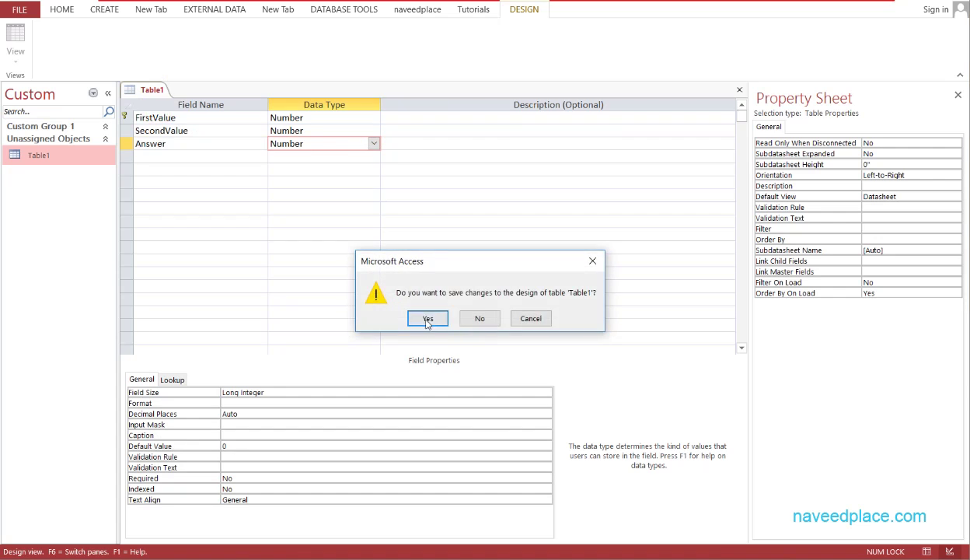
click(428, 319)
double_click(76, 156)
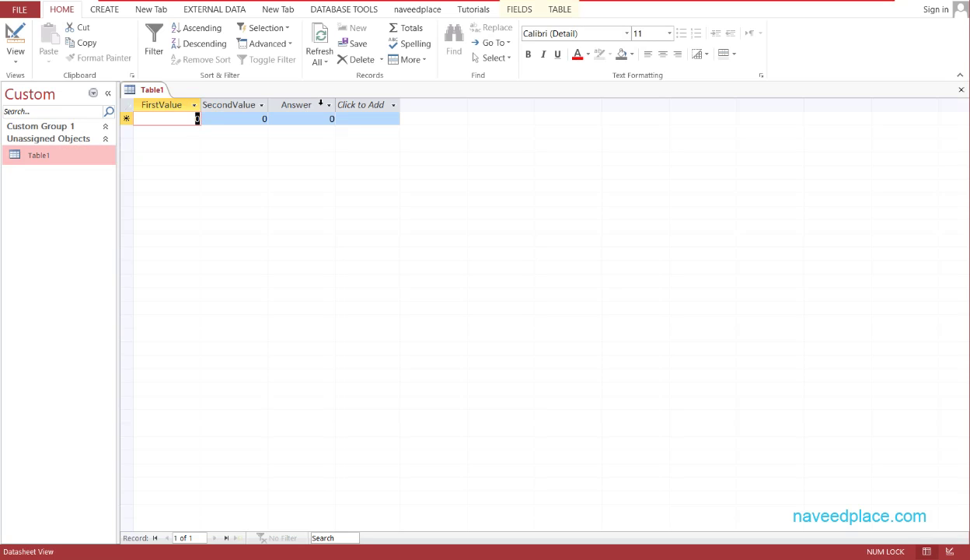
- Create a form based on Table1
click(104, 10)
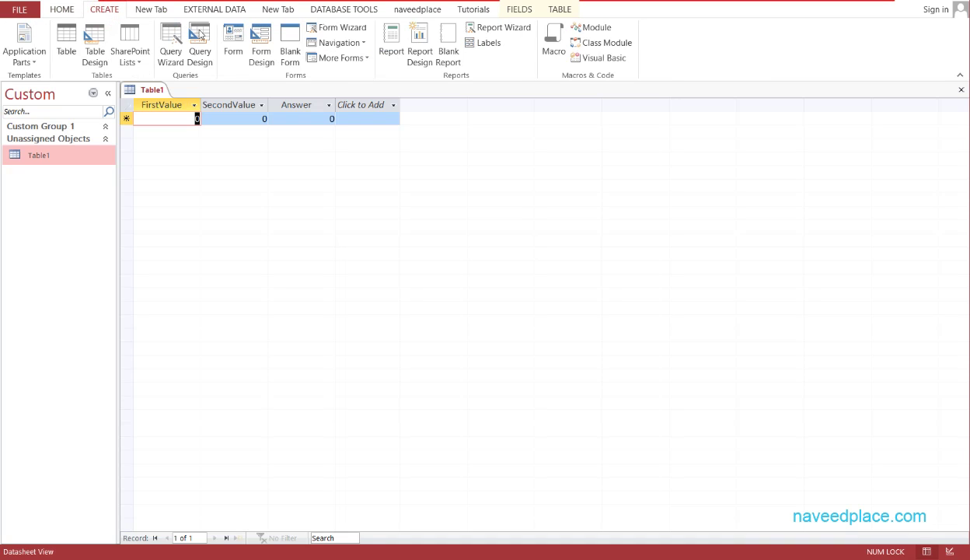
click(233, 51)
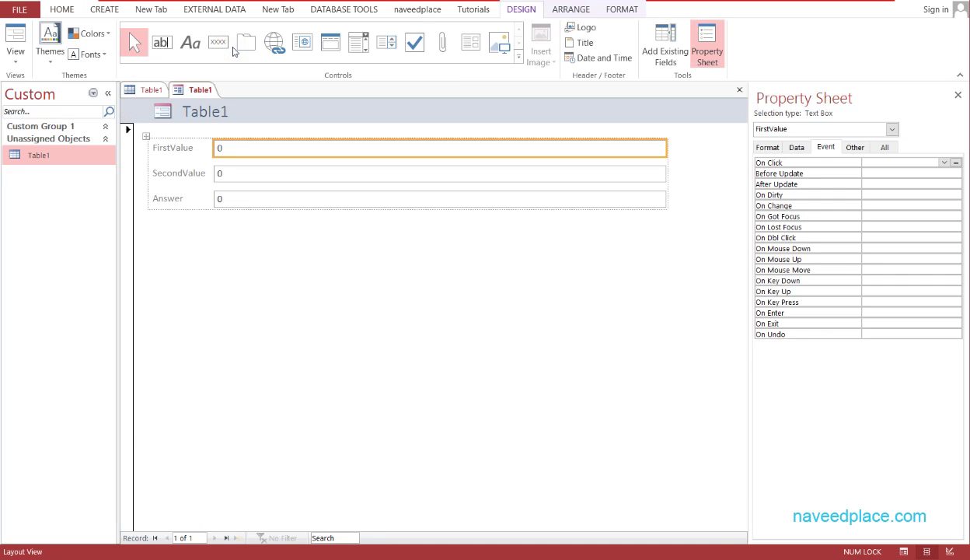
key(ctrl+s)
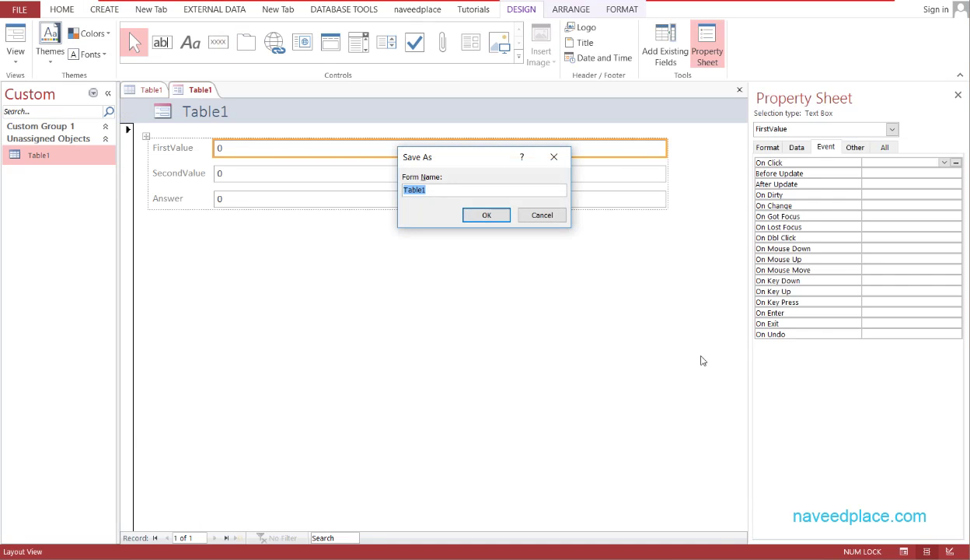
key(BackSpace)
text(Ca)
key(Return)
key(ctrl+s)
click(476, 210)
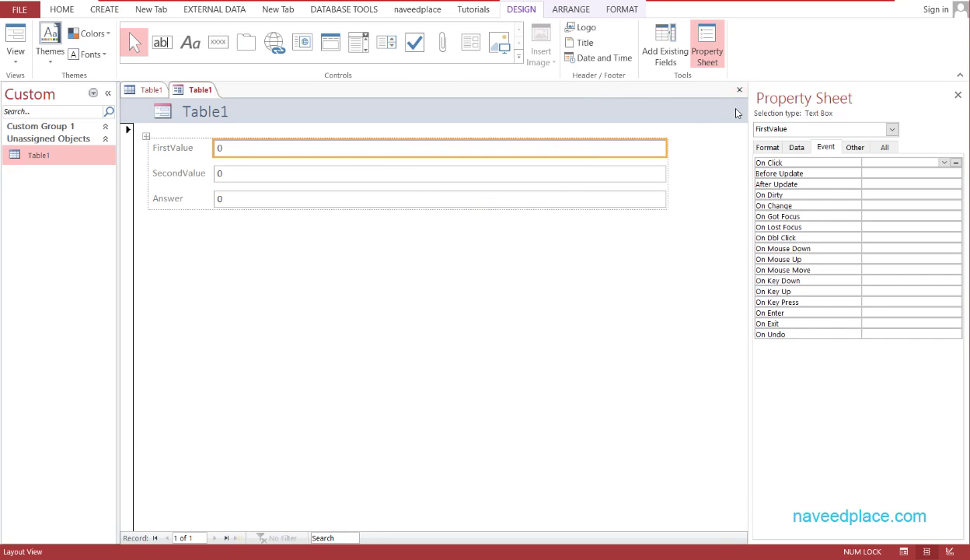
- Save the new form under the name Cal
key(ctrl+s)
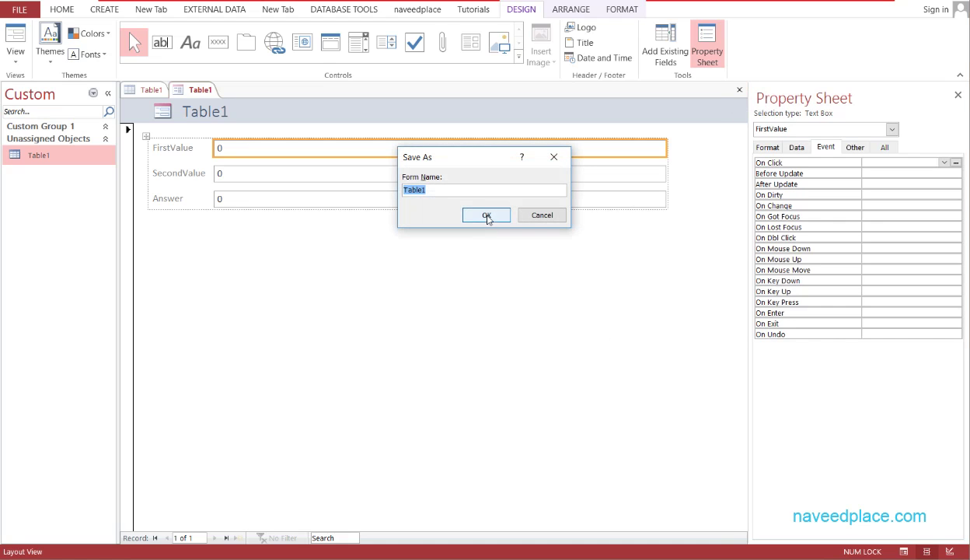
text(Cal)
click(485, 215)
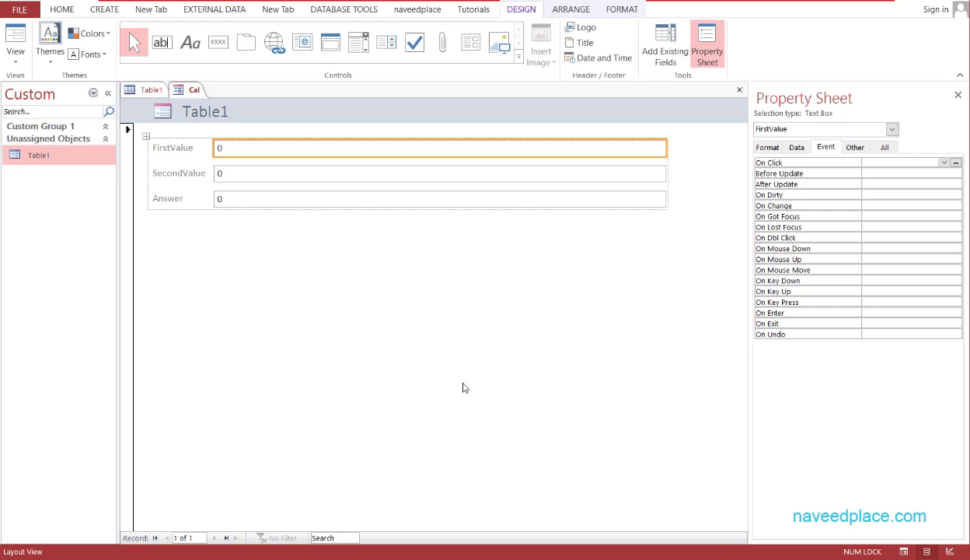
- Switch the Cal form to Design View and extend the Detail section's height to about 3.7 inches
click(16, 56)
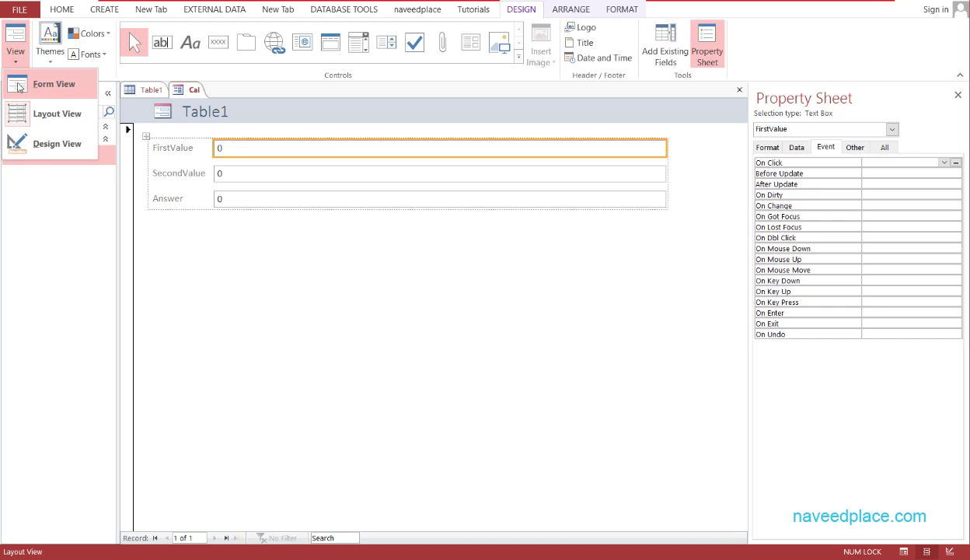
click(31, 140)
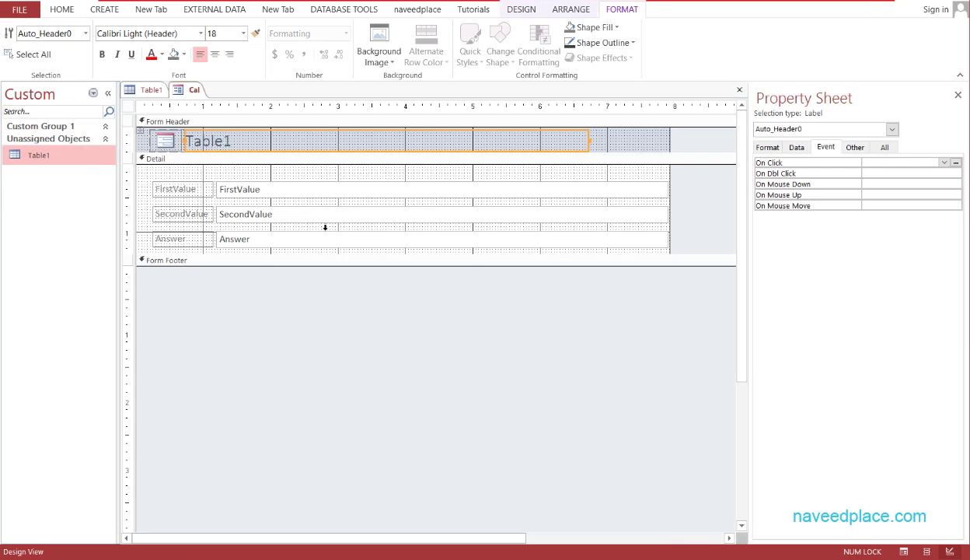
drag(326, 251, 329, 418)
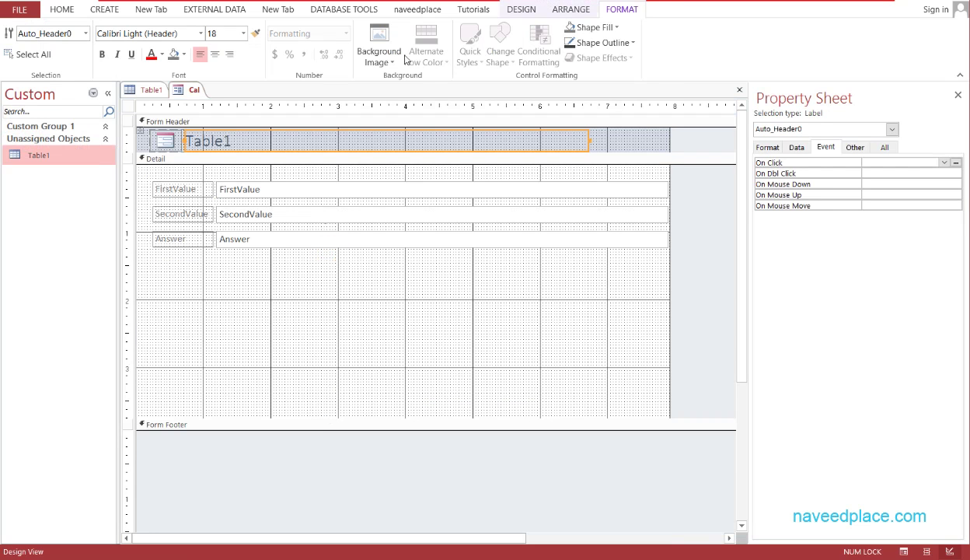
- Draw a command button about 1.9 by 0.5 inches below the Answer label, without assigning a wizard action
click(517, 9)
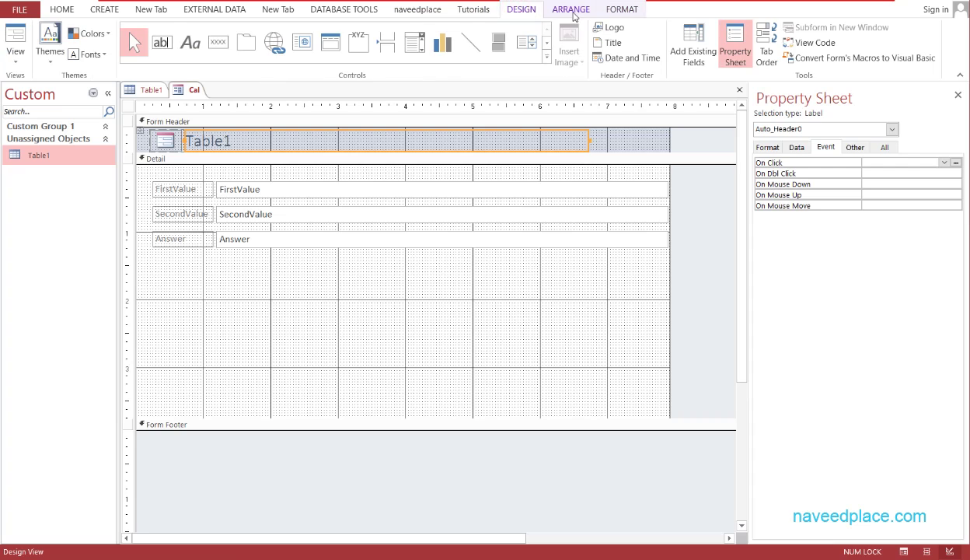
click(219, 47)
drag(166, 269, 294, 300)
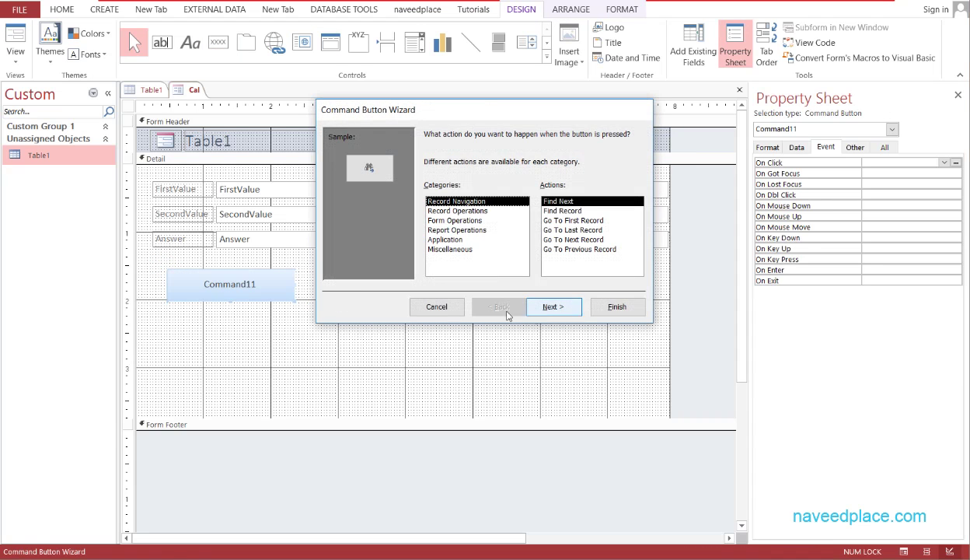
click(436, 307)
- Draw a second command button about 1.9 by 0.5 inches to the right of the first, without a wizard action
click(220, 44)
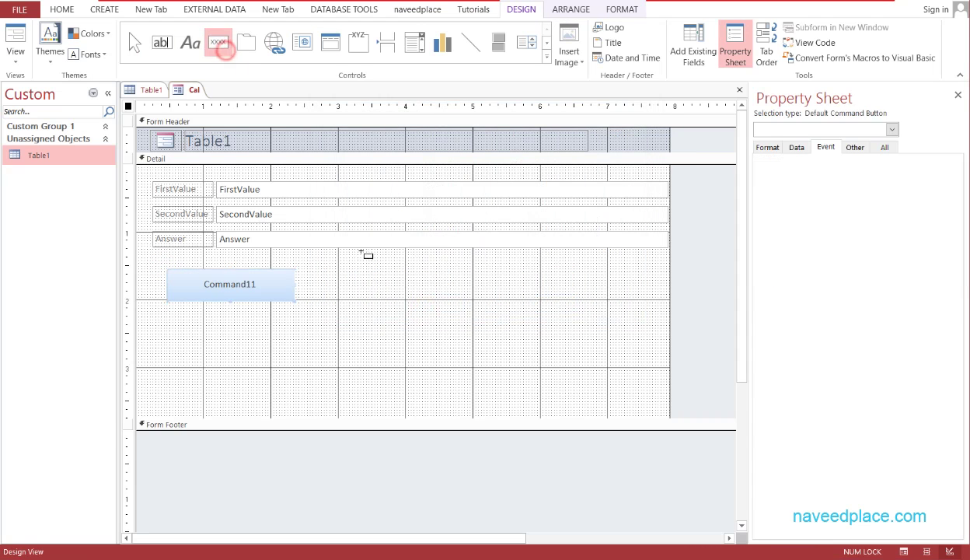
drag(382, 269, 510, 300)
click(427, 305)
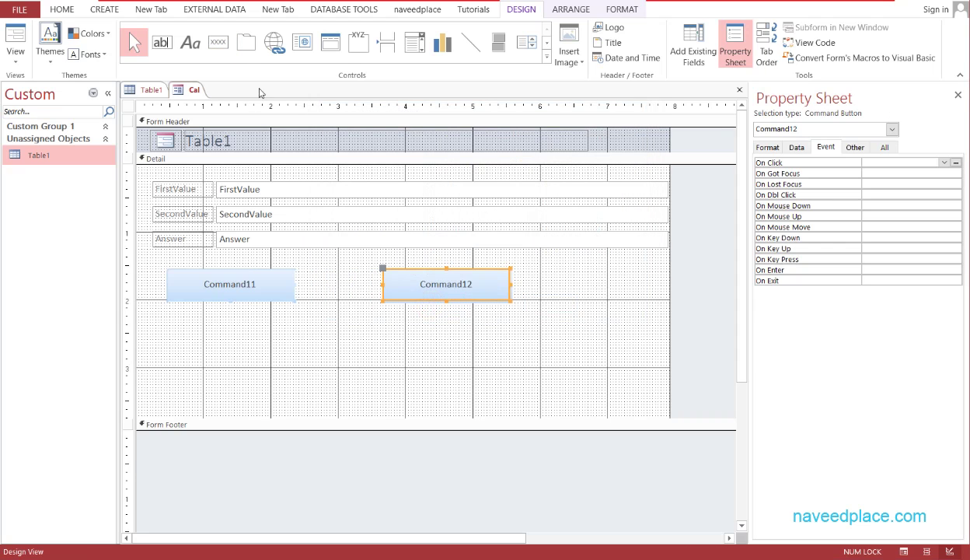
- Draw a third command button about 1.8 by 0.4 inches below the first one, without a wizard action
click(218, 47)
drag(181, 343, 305, 371)
click(438, 306)
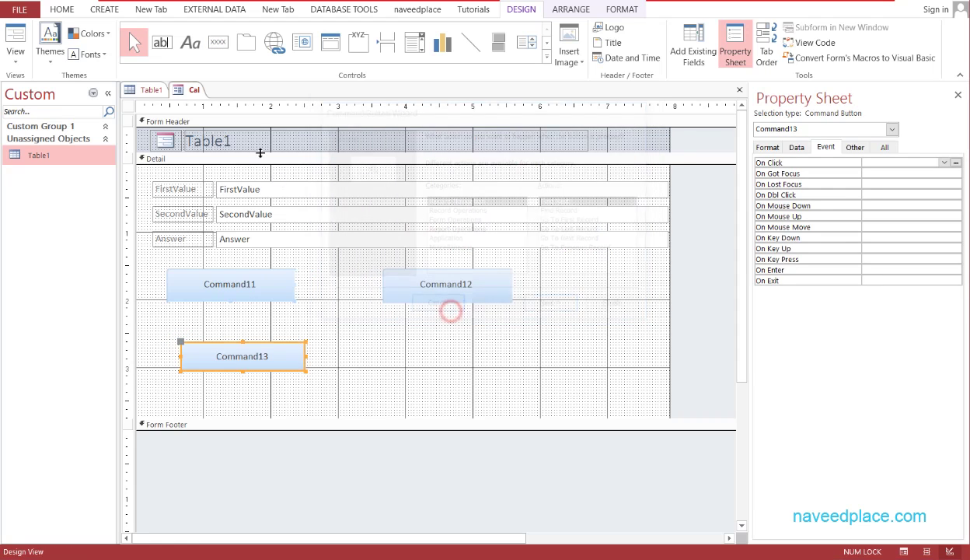
- Draw a fourth command button about 1.8 by 0.4 inches below the second one, without a wizard action
click(217, 48)
mouse_move(397, 340)
mouse_down()
mouse_move(485, 366)
mouse_move(536, 370)
mouse_move(517, 369)
mouse_up()
click(434, 307)
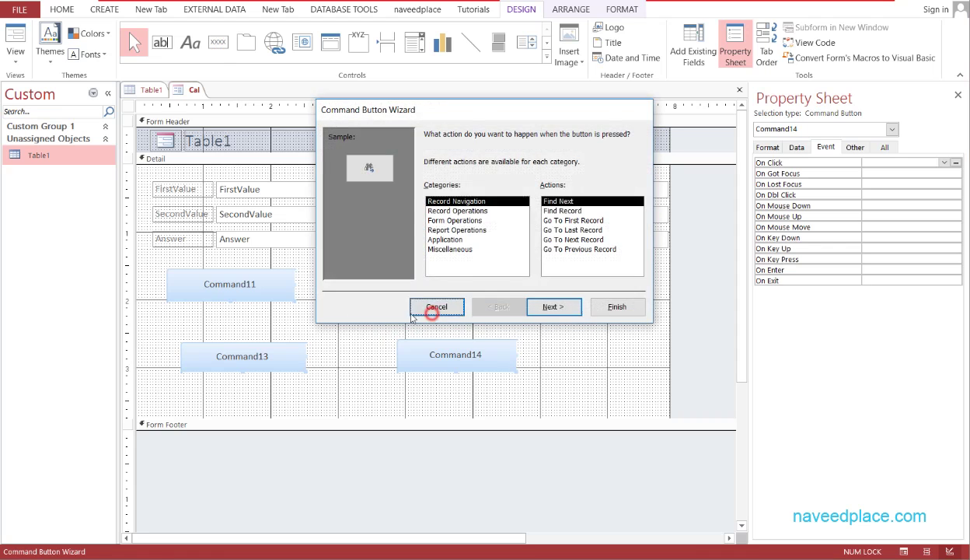
click(442, 423)
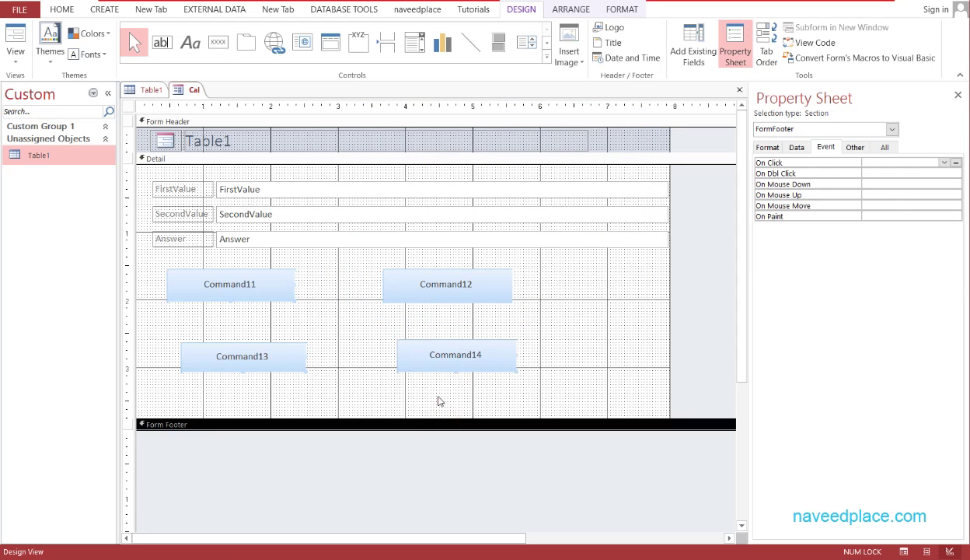
click(439, 398)
- Narrow the first command button so its left edge lines up with the left edge of the button below it
click(226, 281)
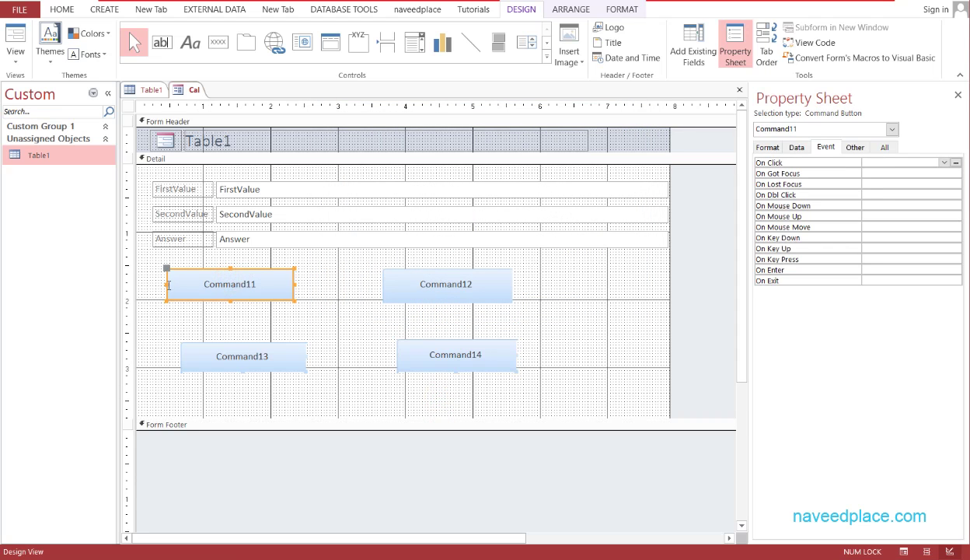
click(169, 282)
click(165, 286)
click(168, 287)
drag(165, 283, 179, 283)
click(227, 332)
click(245, 363)
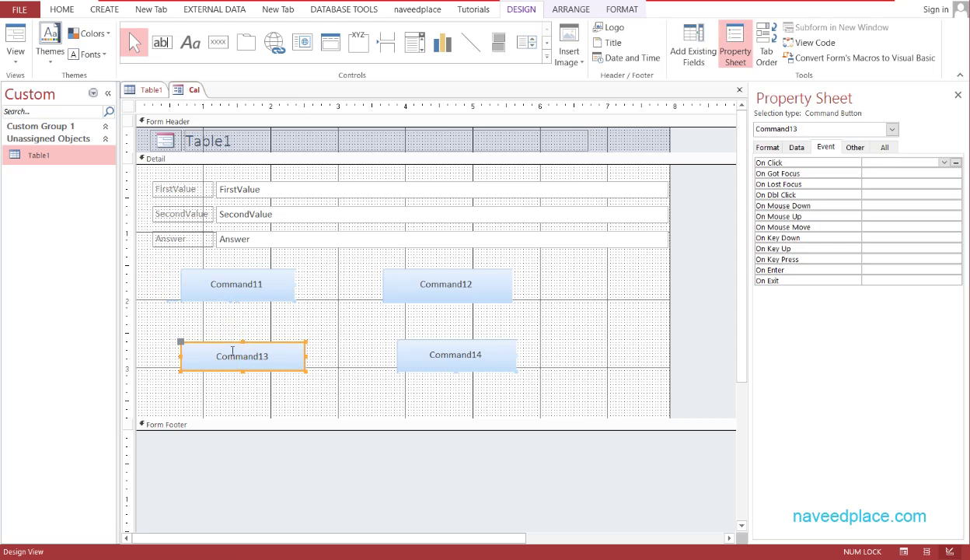
drag(228, 343, 220, 331)
click(329, 344)
key(ctrl+z)
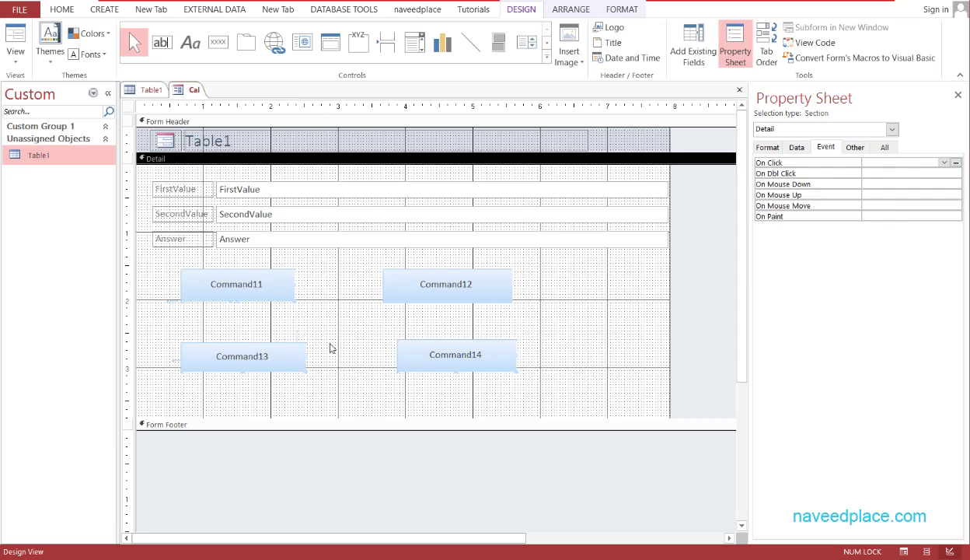
- Create an event procedure for the On Click event of the Command11 button and open its code
click(225, 284)
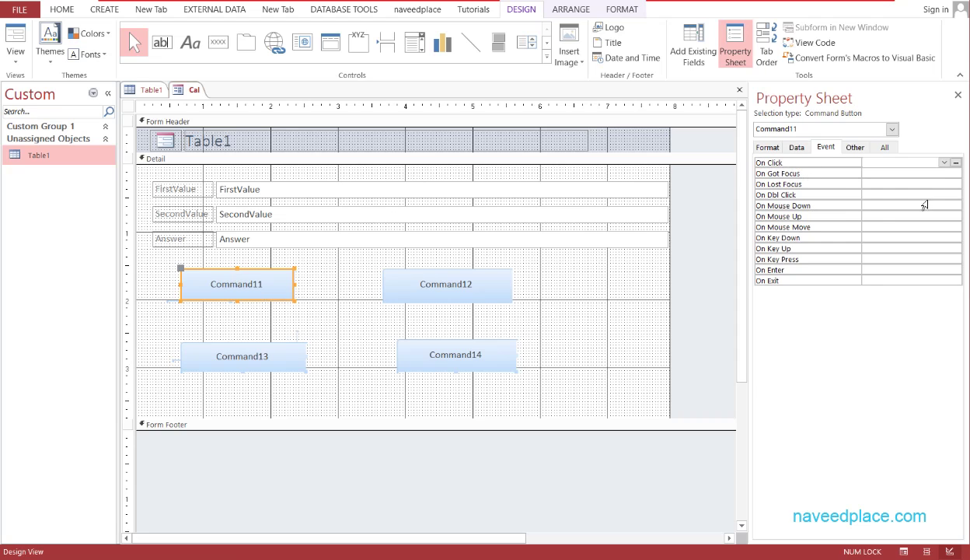
click(943, 164)
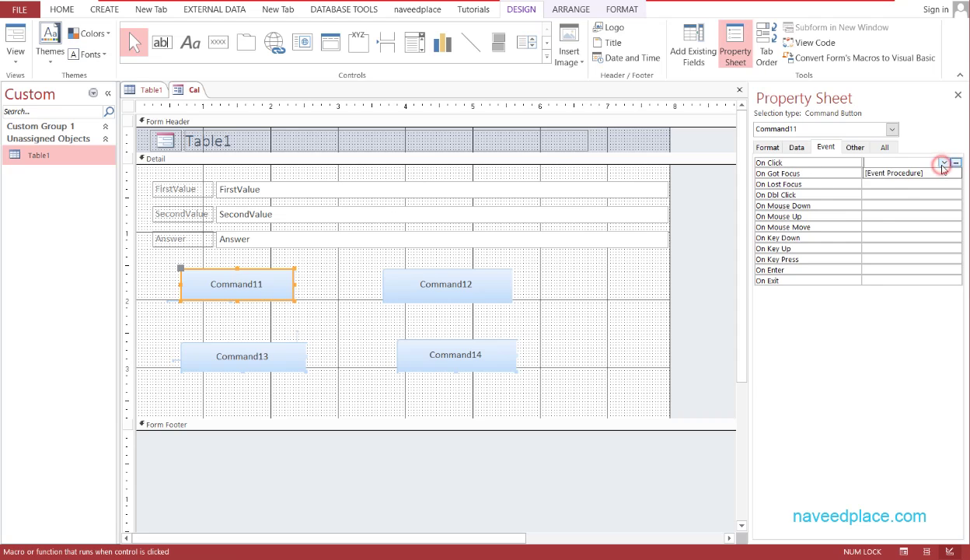
click(918, 173)
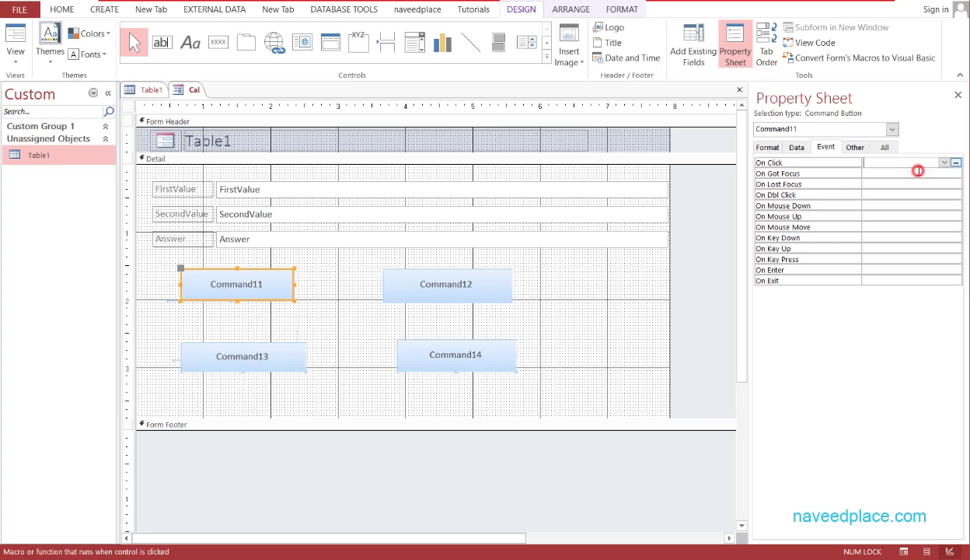
click(956, 162)
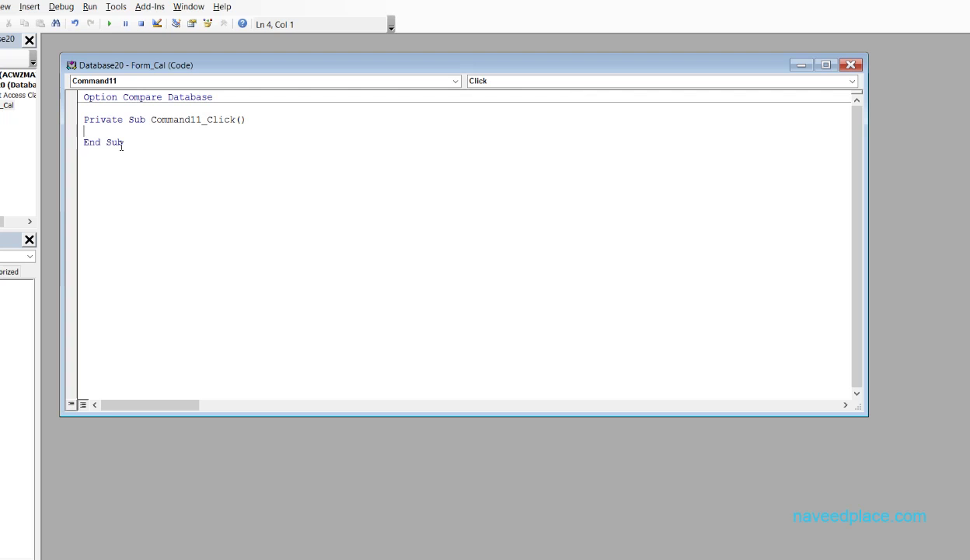
- Check the form's object names and begin the Command11_Click procedure with the assignment "Answer ="
click(456, 81)
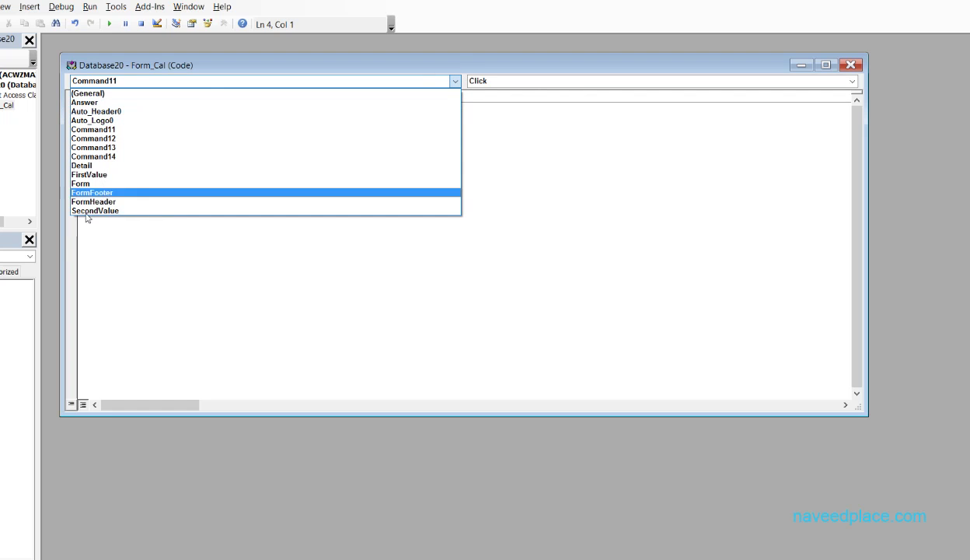
click(153, 259)
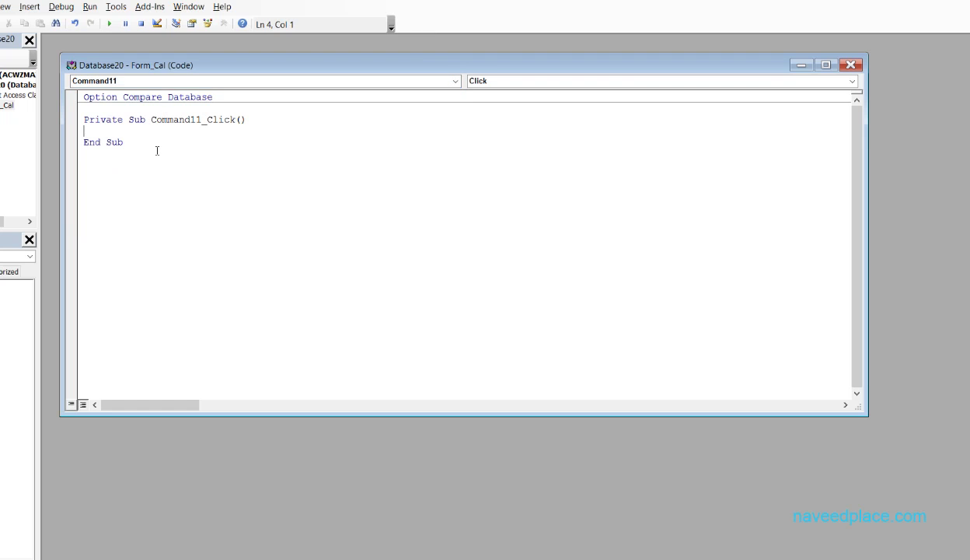
click(199, 118)
click(107, 129)
text(Answer =)
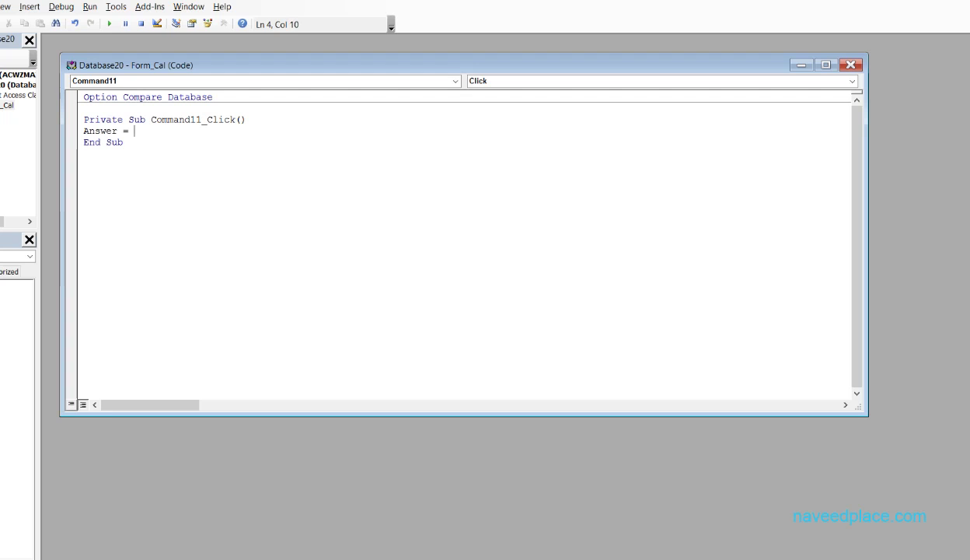
- Complete the Command11_Click statement so that it reads "Answer = FirstValue + SecondValue"
click(455, 81)
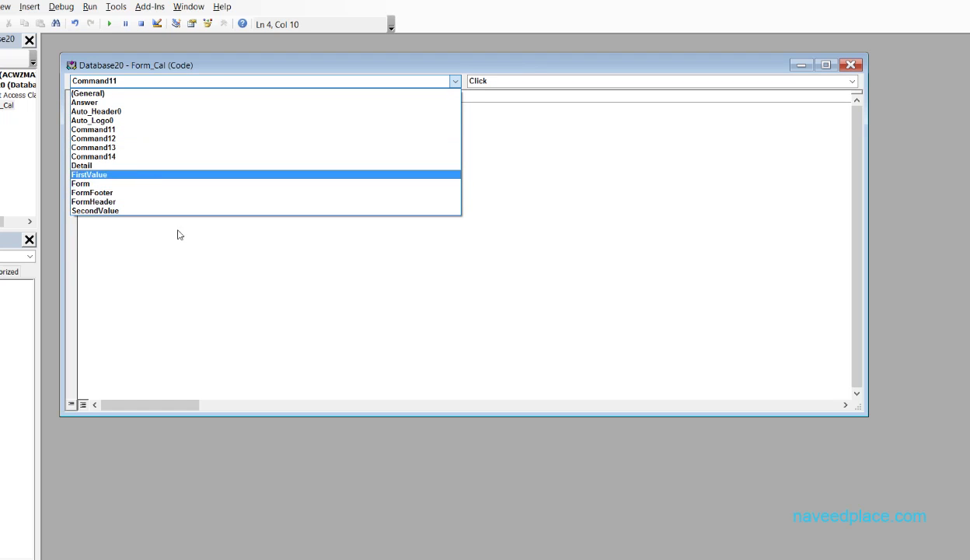
click(247, 305)
click(196, 133)
text(F)
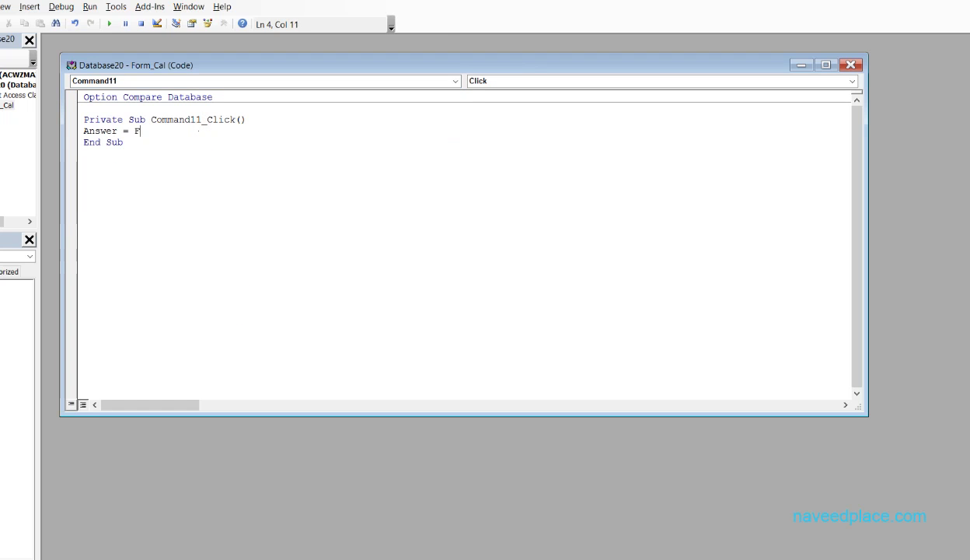
text(irstVal)
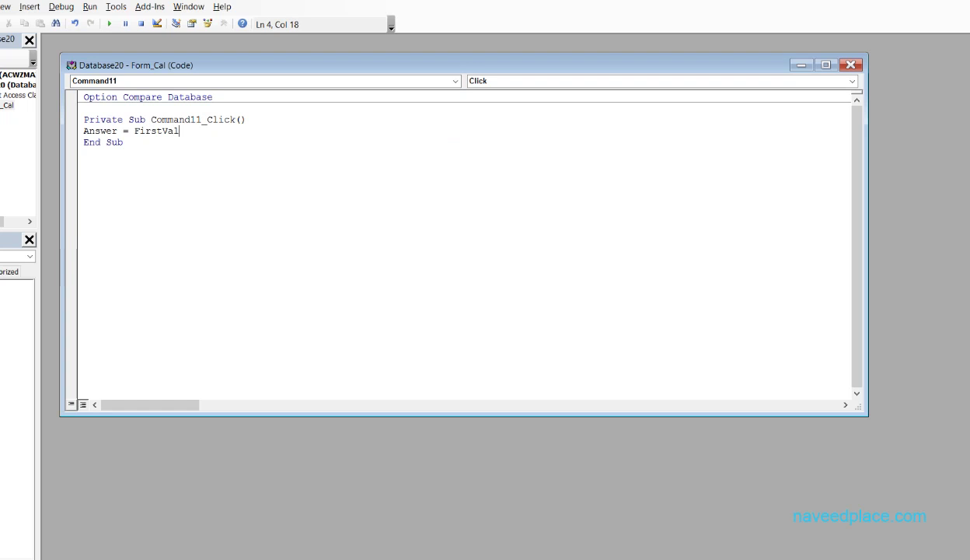
text(ue + SecondVal)
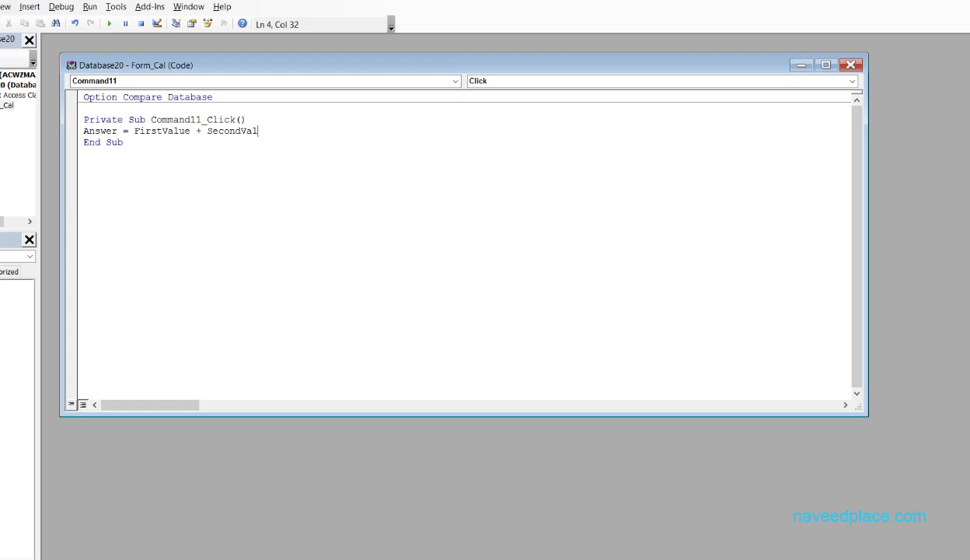
key(BackSpace)
key(BackSpace)
text(uye)
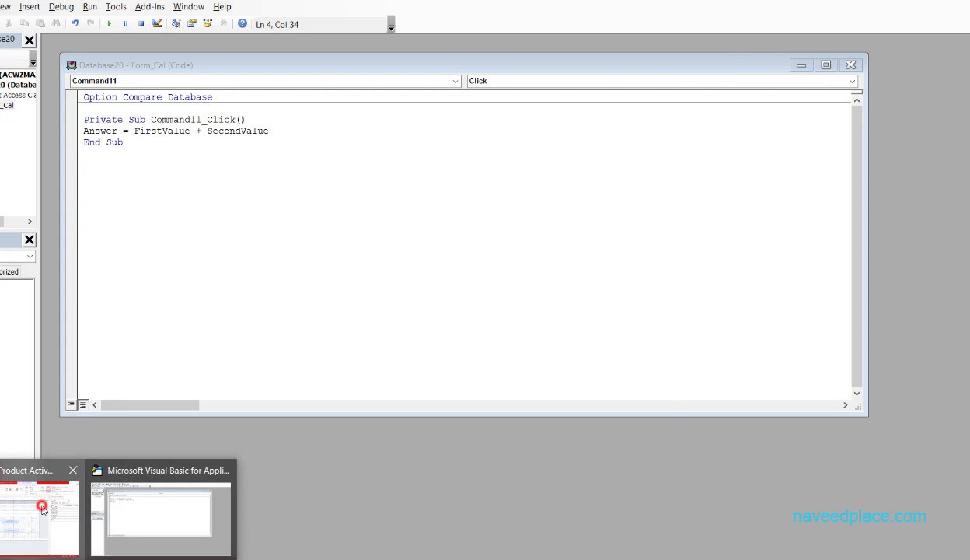
- Switch back to the Access form, show it in Form View and run the Command11 button
click(45, 497)
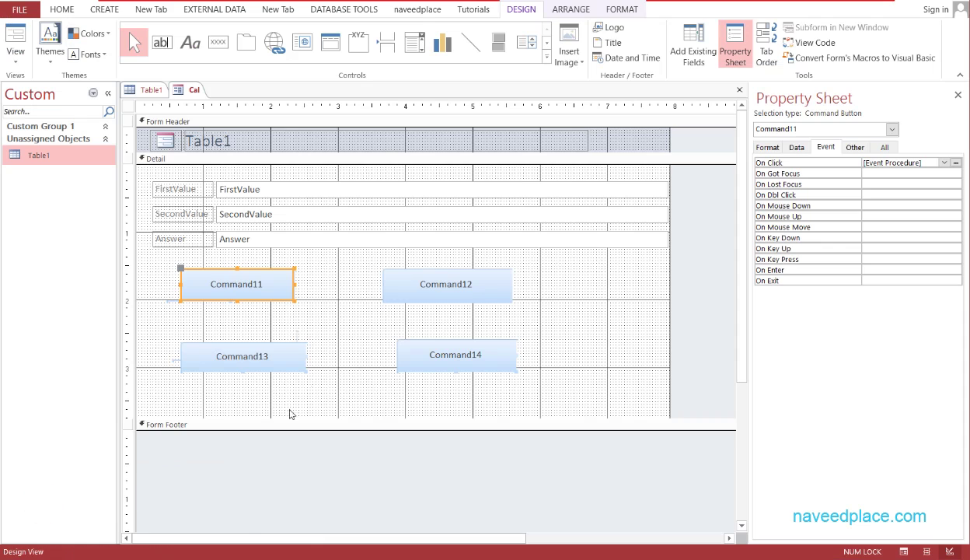
click(16, 53)
click(21, 90)
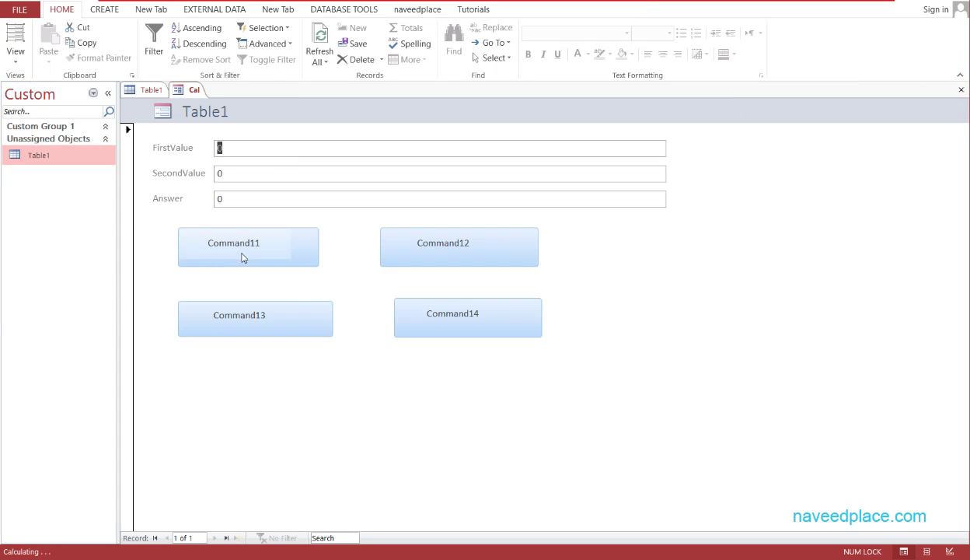
click(244, 255)
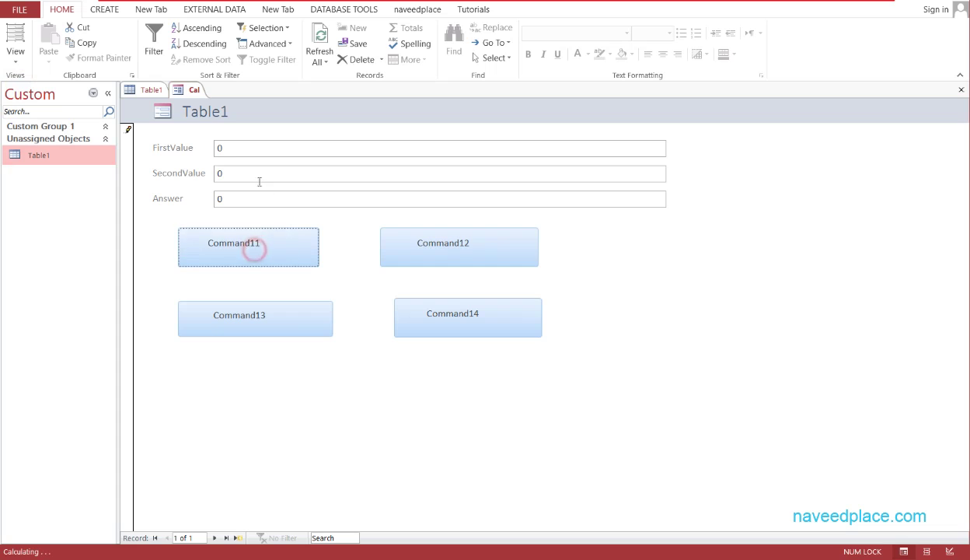
- Set FirstValue and SecondValue to 12 each and run the Command11 button to test the addition
click(260, 153)
drag(217, 153, 186, 158)
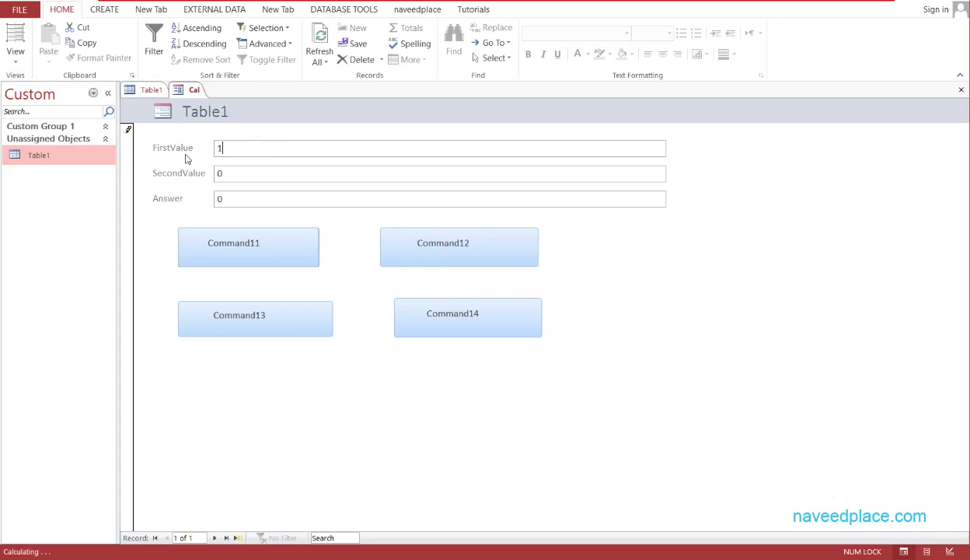
click(259, 177)
drag(222, 173, 185, 184)
click(266, 244)
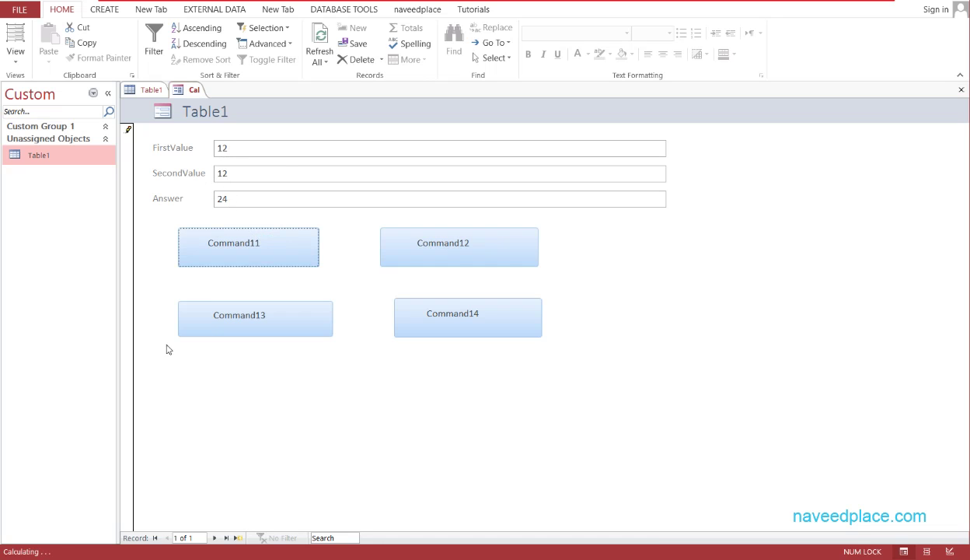
click(222, 244)
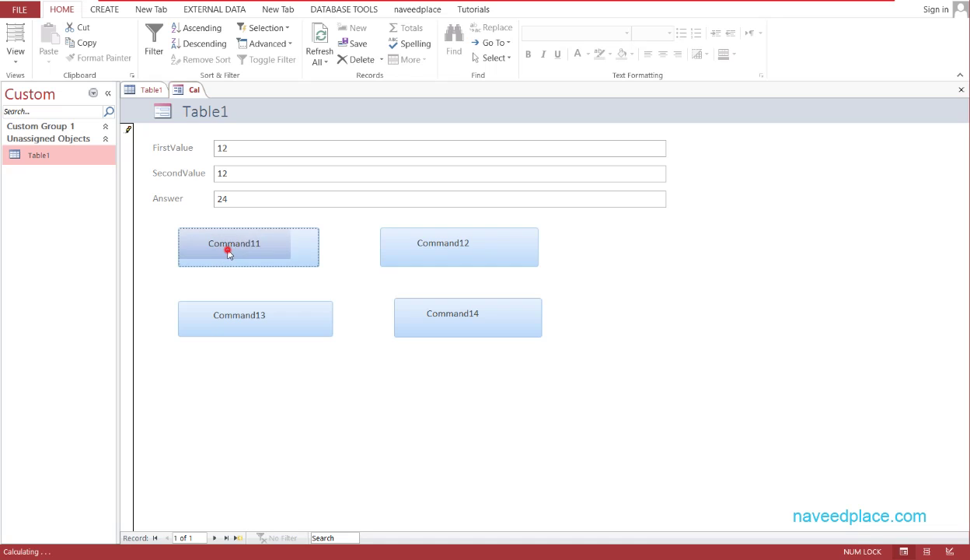
click(245, 147)
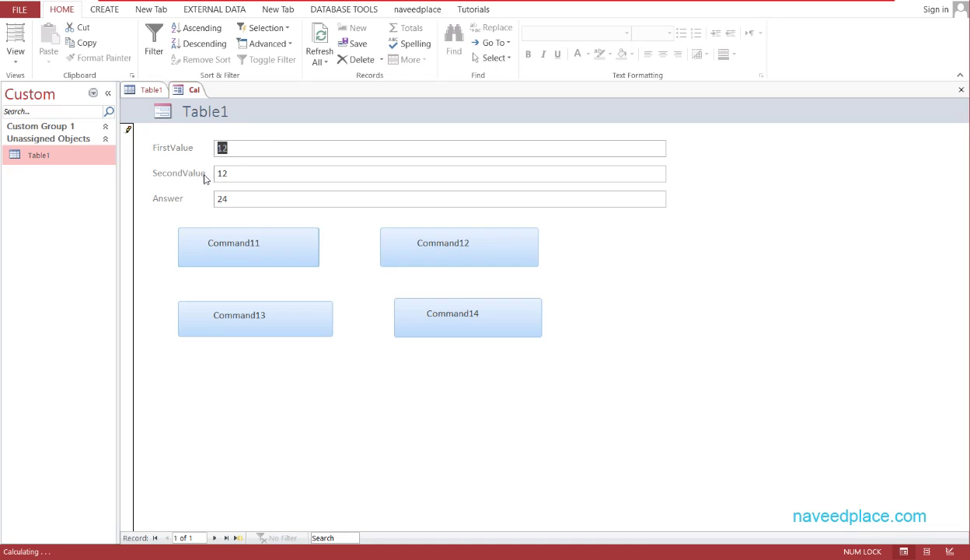
click(272, 173)
- Return the form to Design View and change the Command11 button's caption to "Plus +"
click(12, 49)
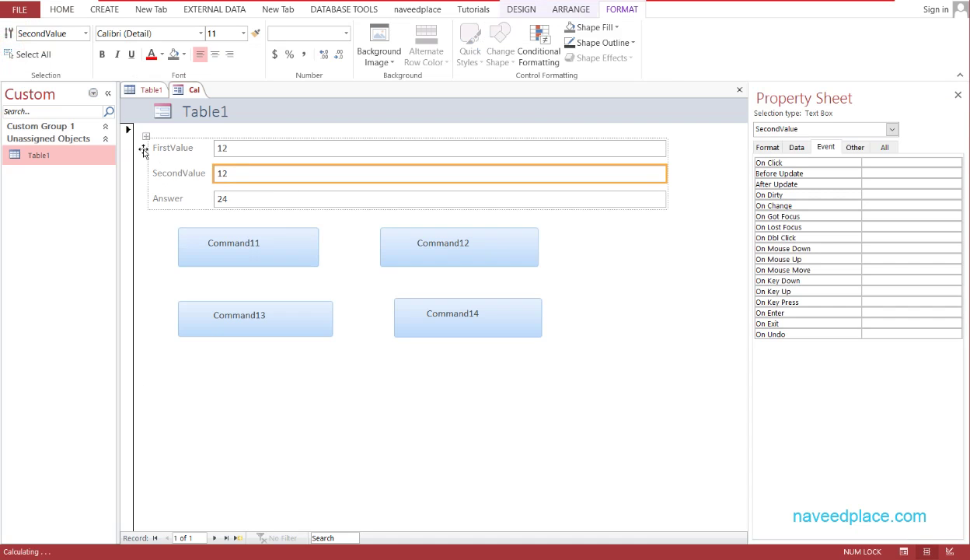
click(510, 16)
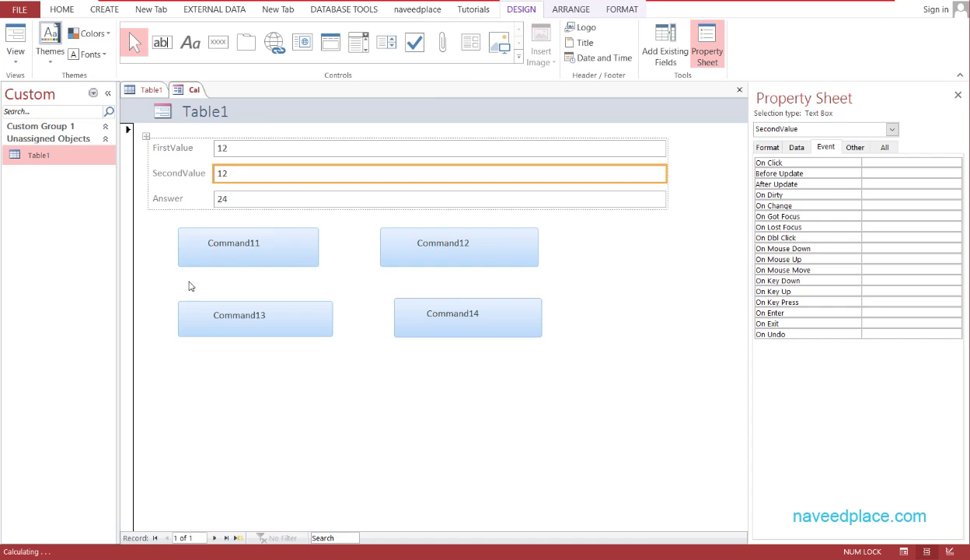
click(16, 59)
click(43, 141)
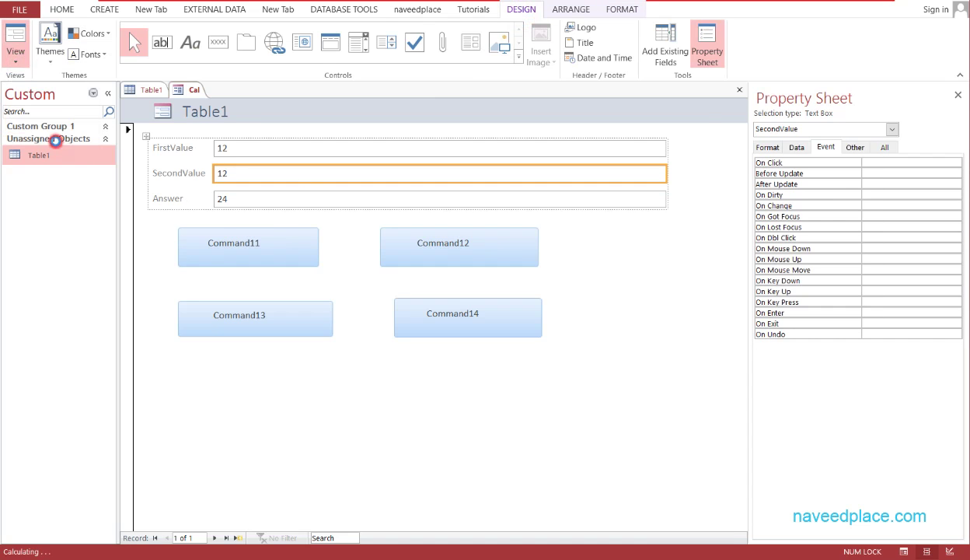
click(245, 281)
click(251, 284)
drag(266, 288, 158, 284)
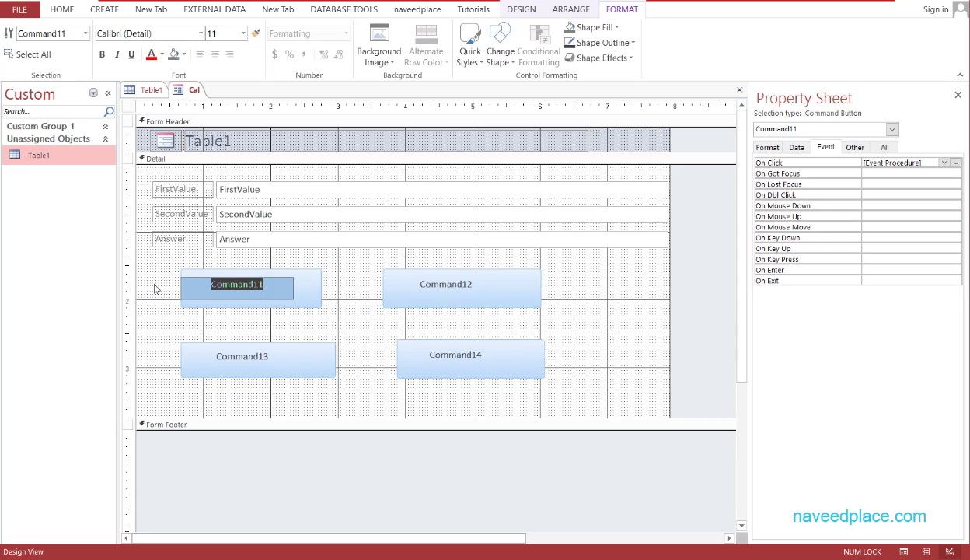
text(Plus +)
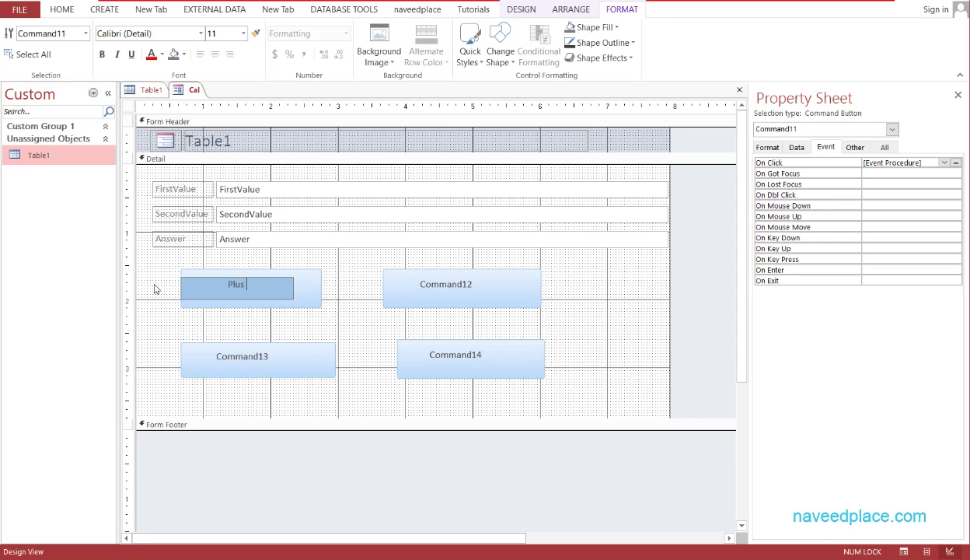
click(177, 335)
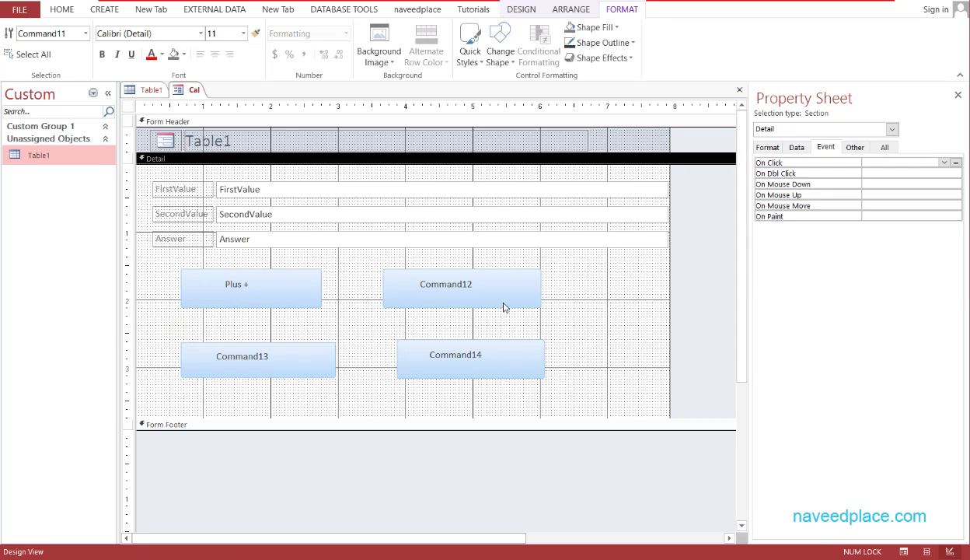
- Change the Command12 button's caption to "Minus -"
click(474, 285)
click(474, 285)
drag(474, 284, 348, 290)
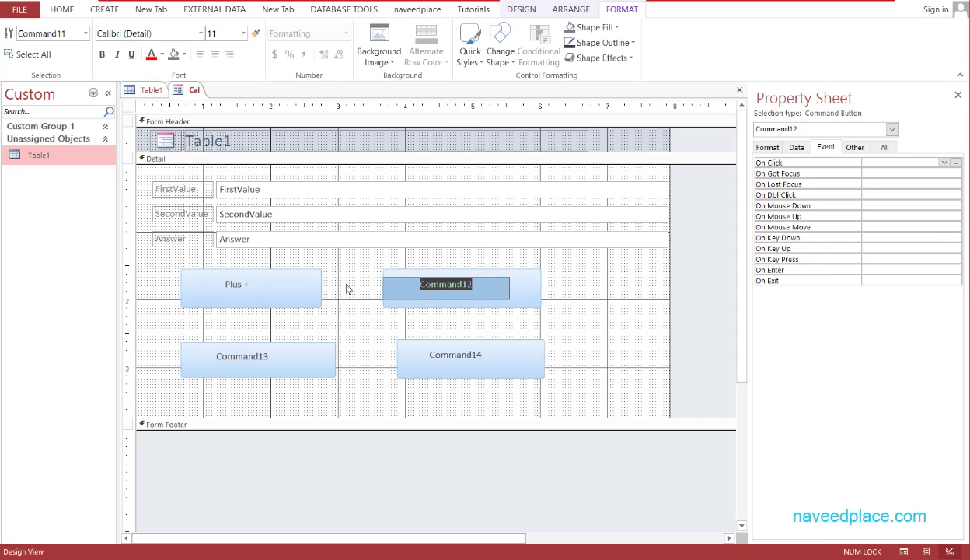
text(Minus +)
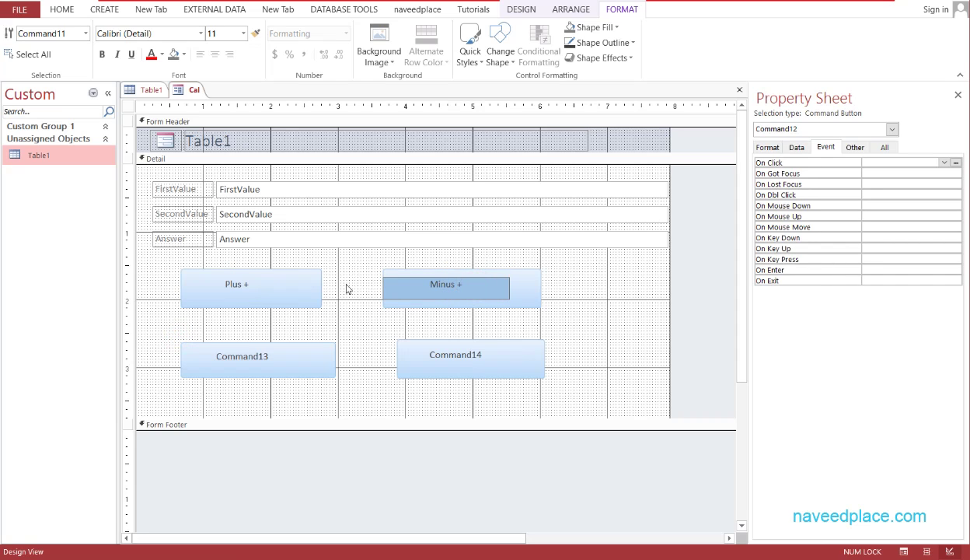
key(BackSpace)
text(-)
- Change the Command13 button's caption to "Divide /"
click(273, 355)
drag(260, 356, 160, 359)
text(Di)
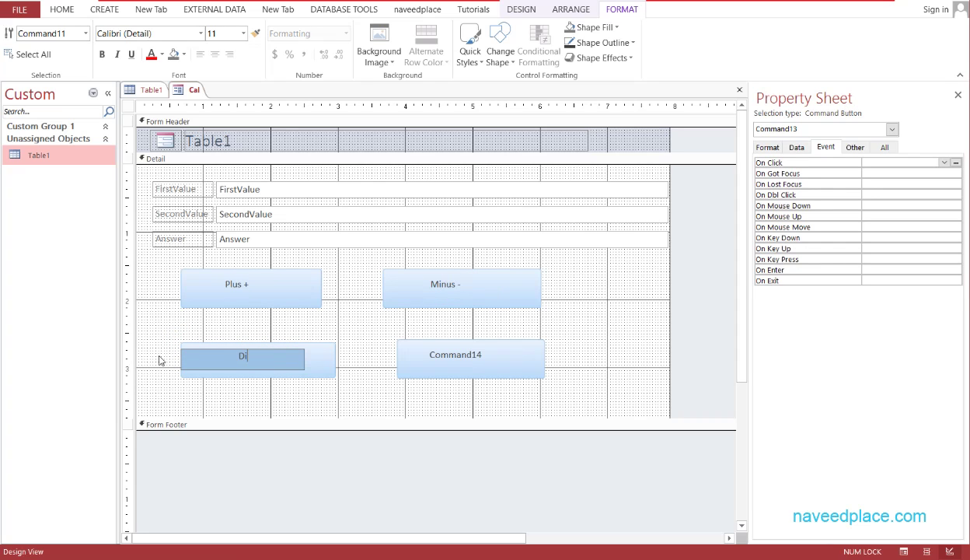
text(vide /)
- Change the Command14 button's caption to "Mulp *"
click(454, 354)
click(479, 354)
drag(482, 354, 378, 353)
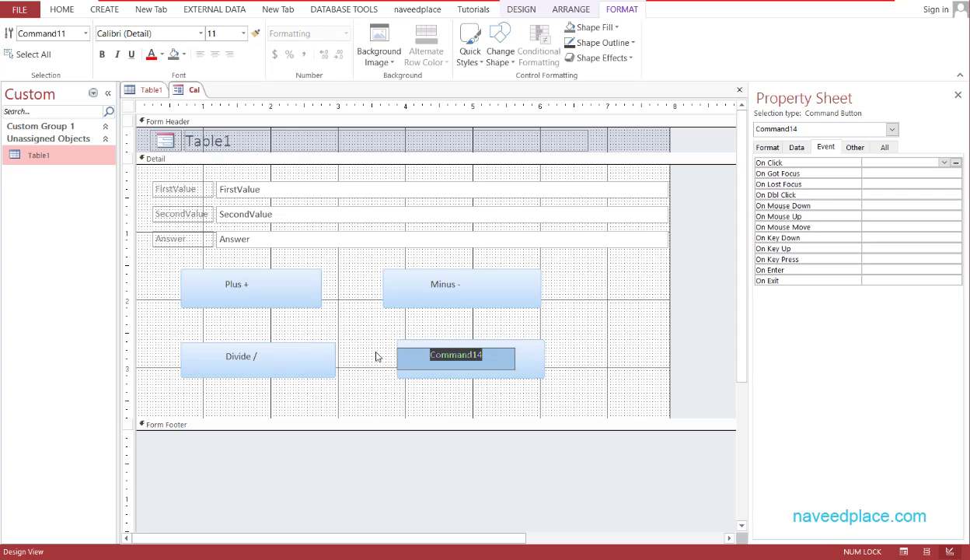
text(Mu)
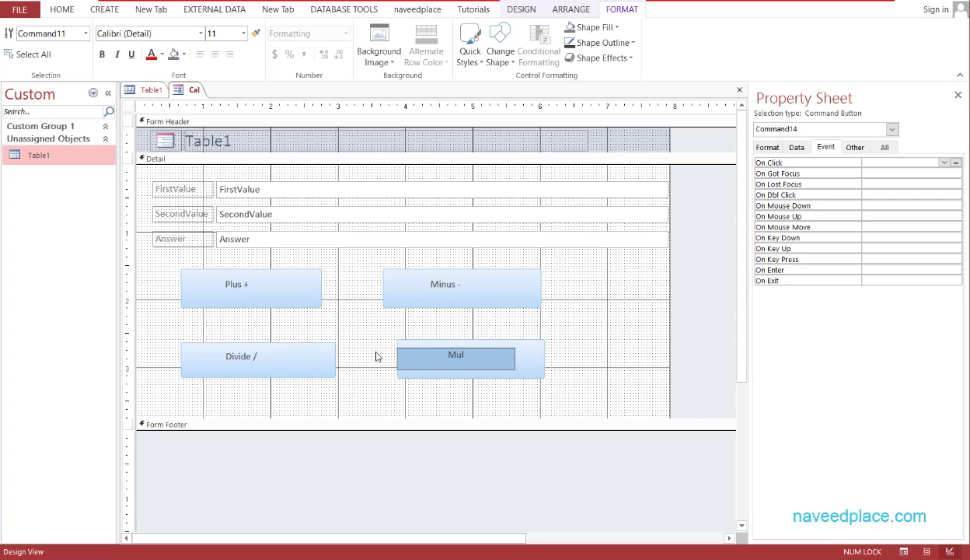
text(lp *)
click(625, 338)
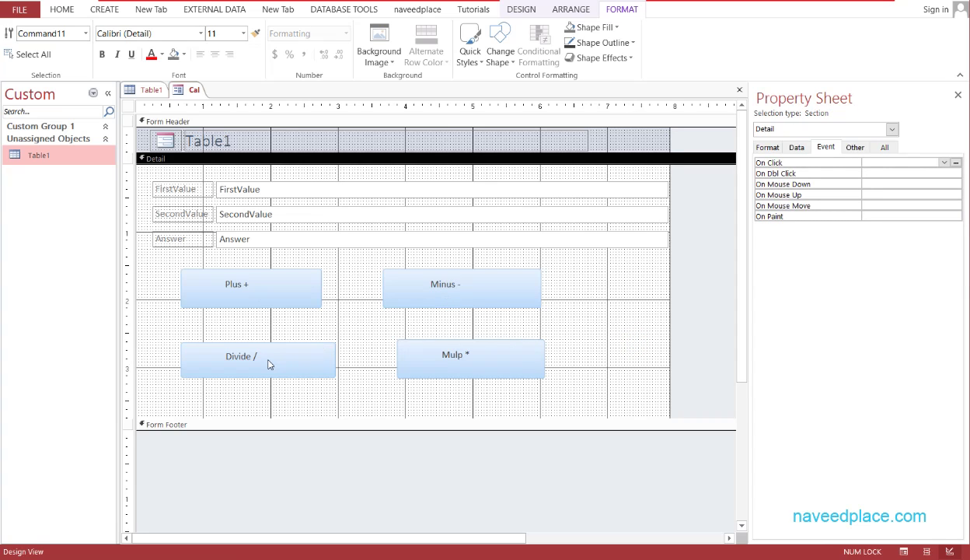
- Create an event procedure for the On Click event of the "Minus -" button and open its code
click(447, 293)
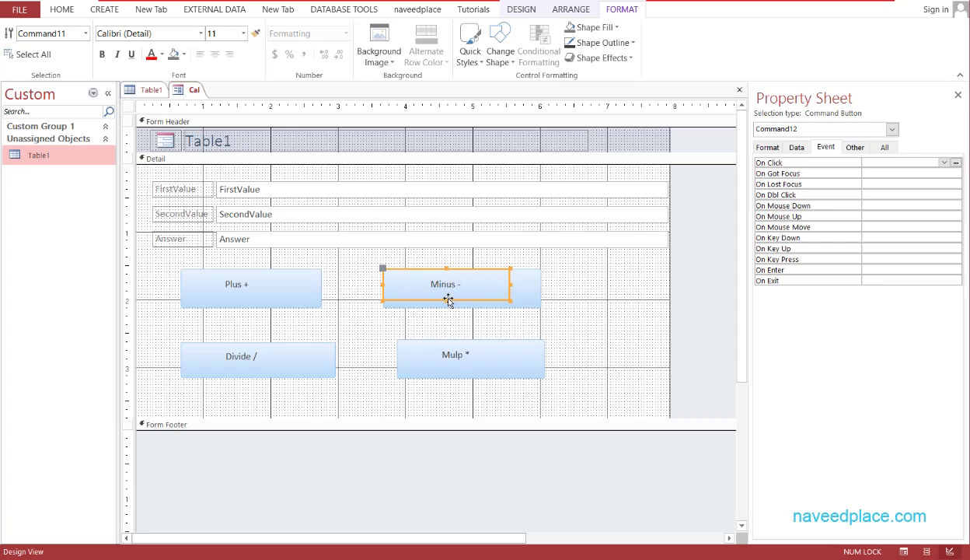
click(945, 163)
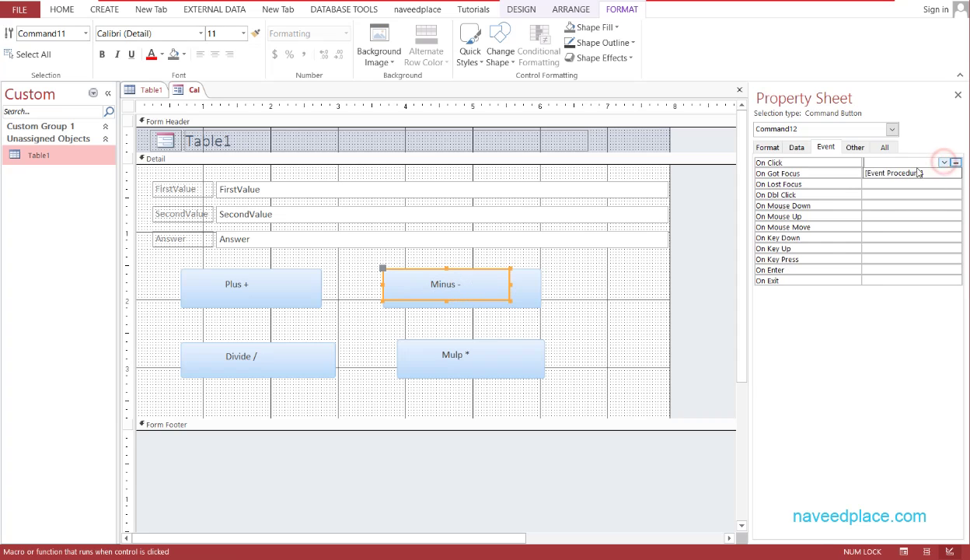
click(896, 173)
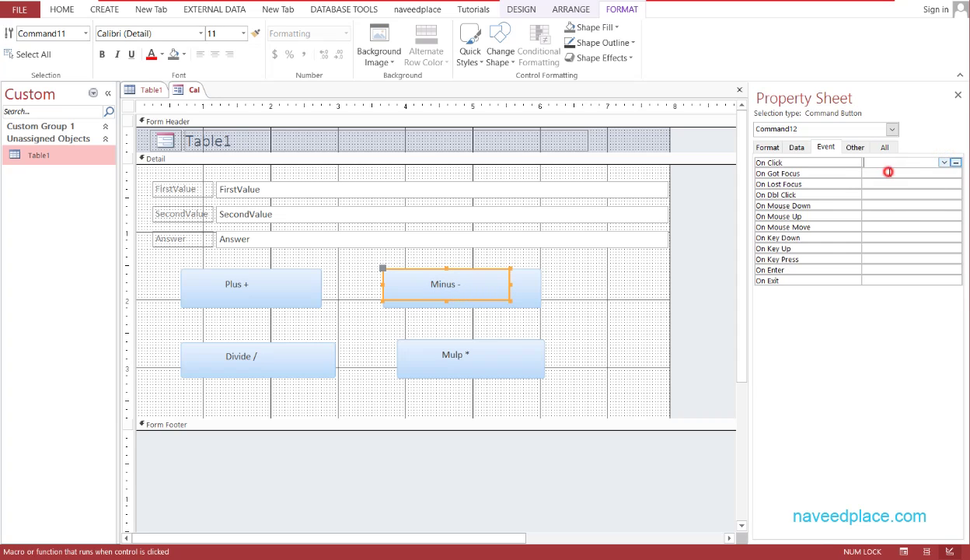
click(956, 163)
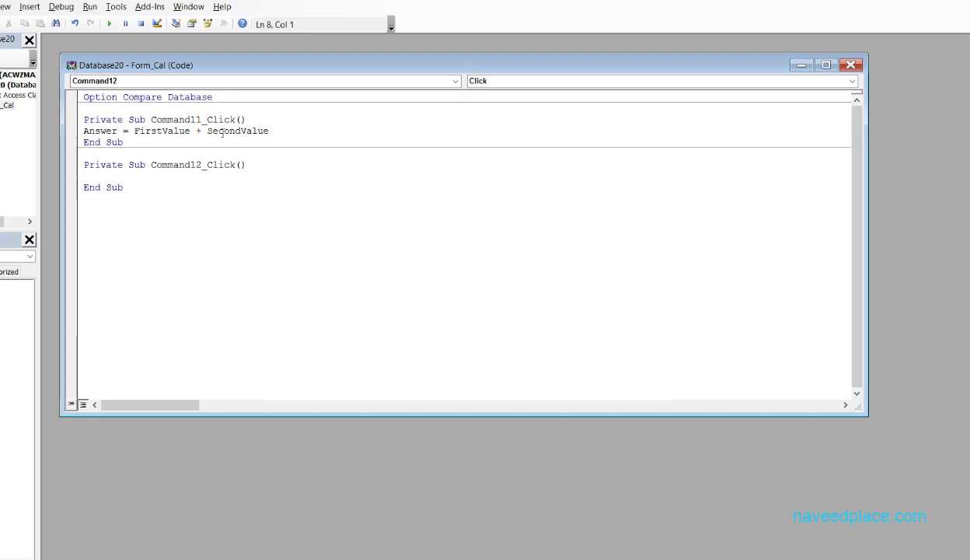
- Copy the Answer line from Command11_Click into Command12_Click and change it to Answer = FirstValue - SecondValue
drag(298, 128, 47, 125)
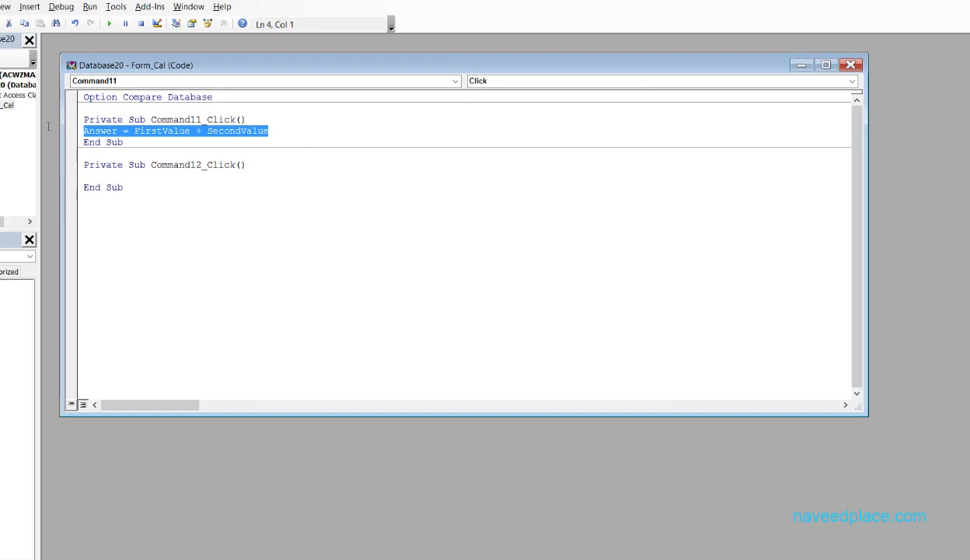
key(ctrl+c)
click(141, 176)
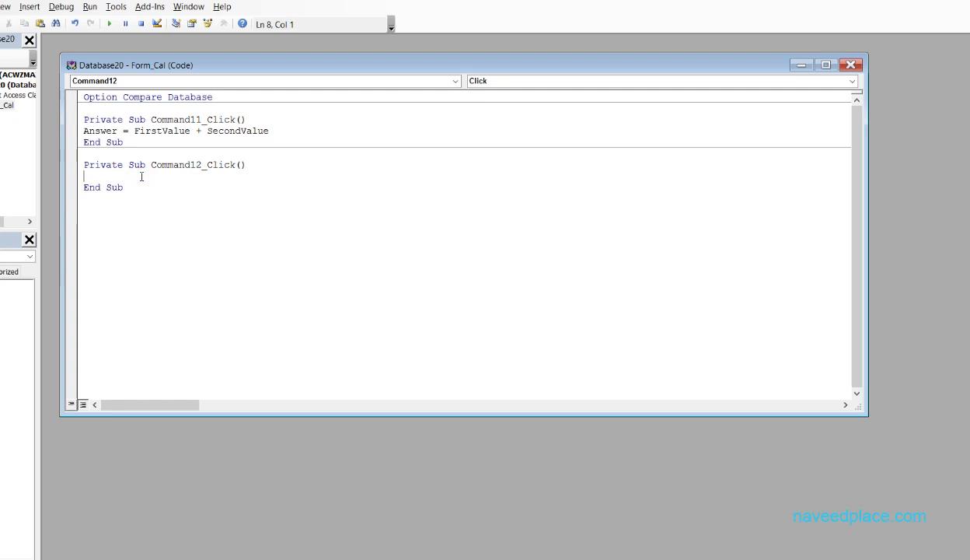
key(ctrl+v)
click(199, 175)
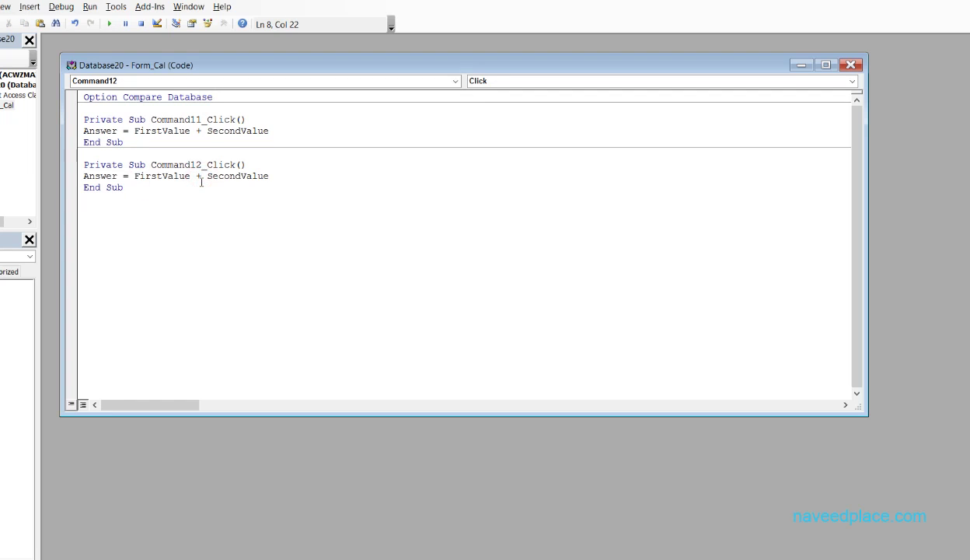
key(Delete)
text(-)
- Switch between the form design and the code to compare the Answer text box with the Answer name in Command11_Click
click(117, 559)
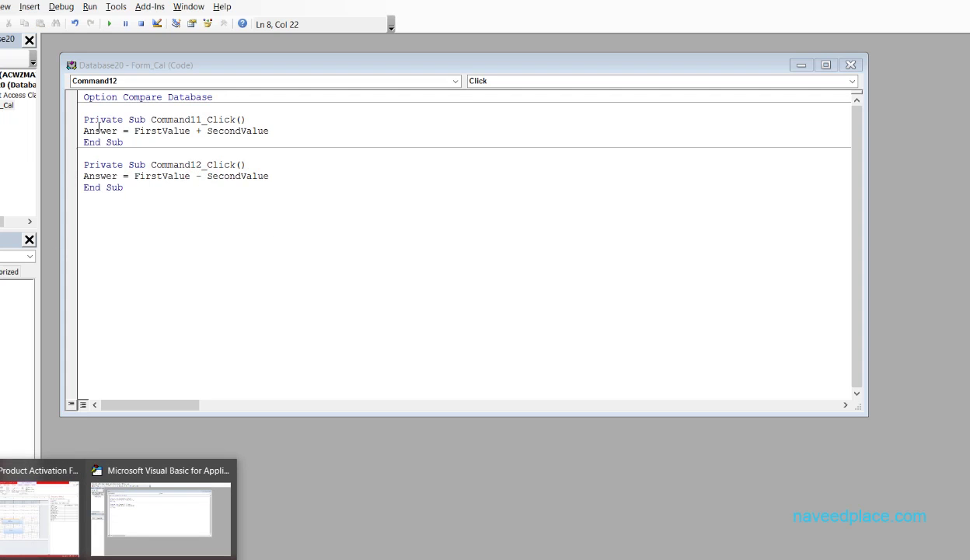
click(44, 501)
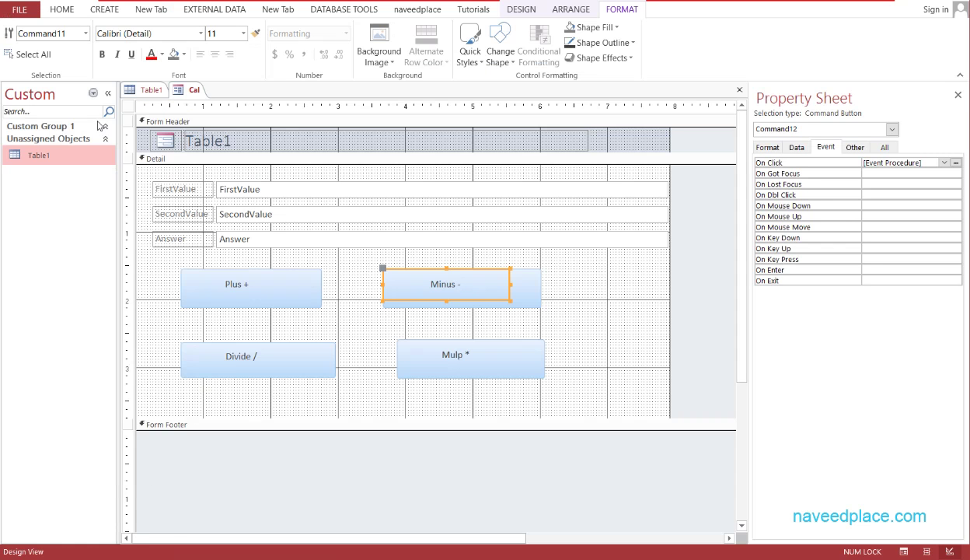
click(519, 10)
click(15, 56)
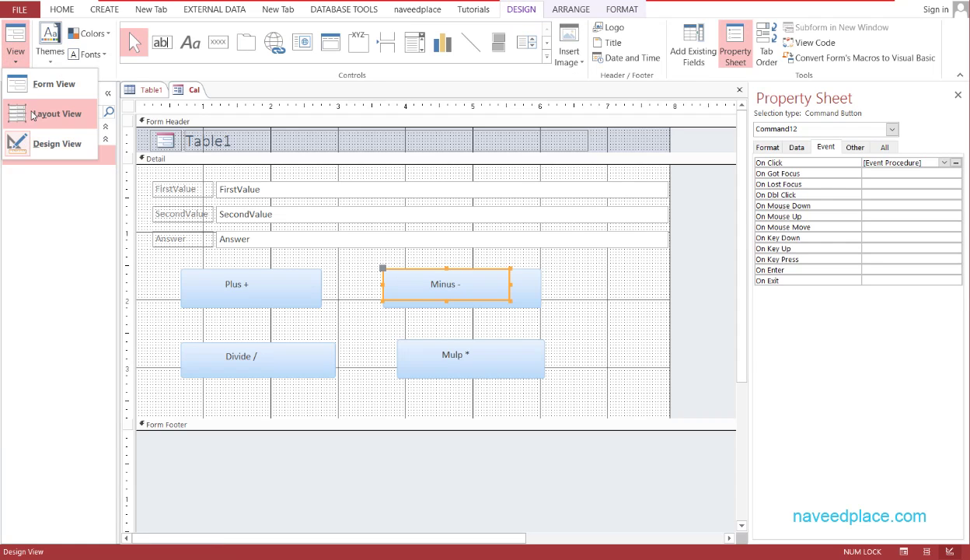
click(262, 244)
click(256, 237)
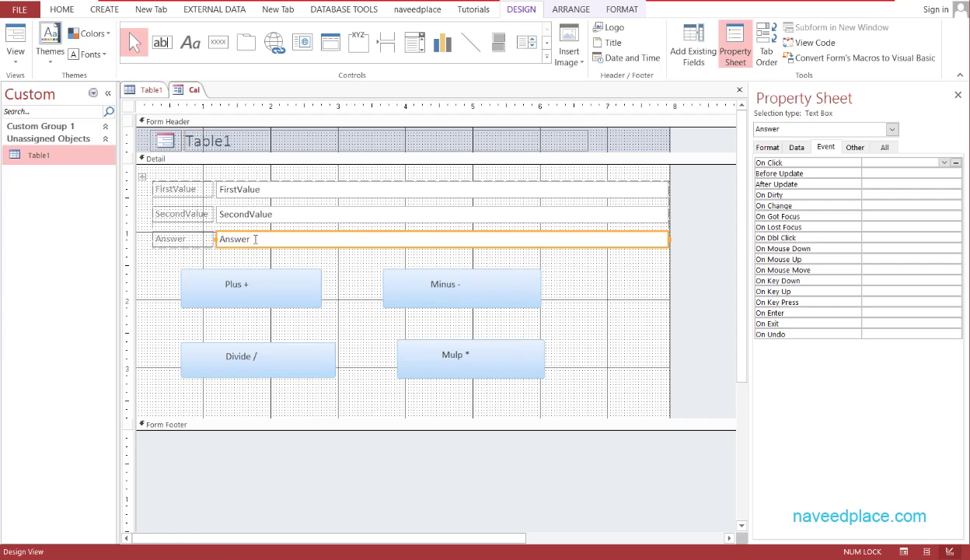
drag(251, 238, 213, 239)
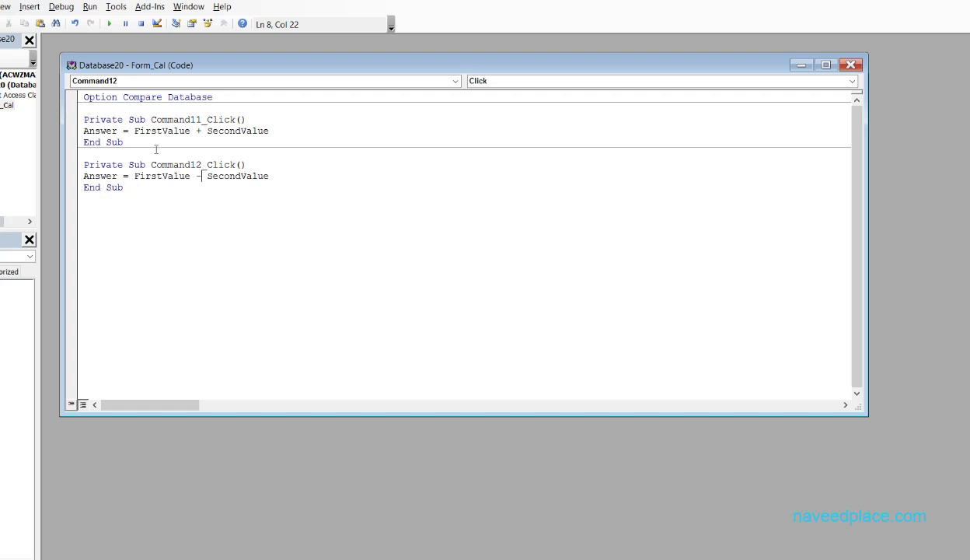
click(115, 132)
key(alt+Tab)
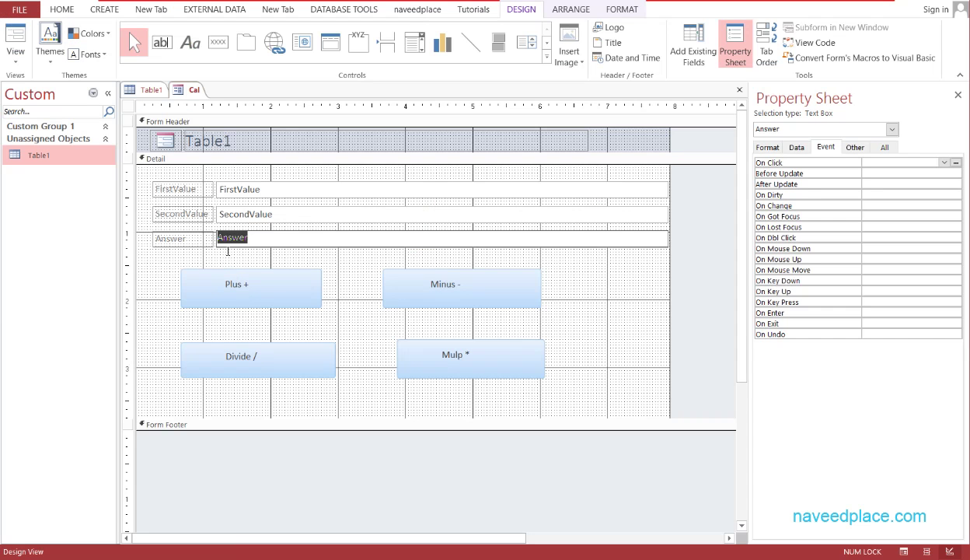
key(alt+Tab)
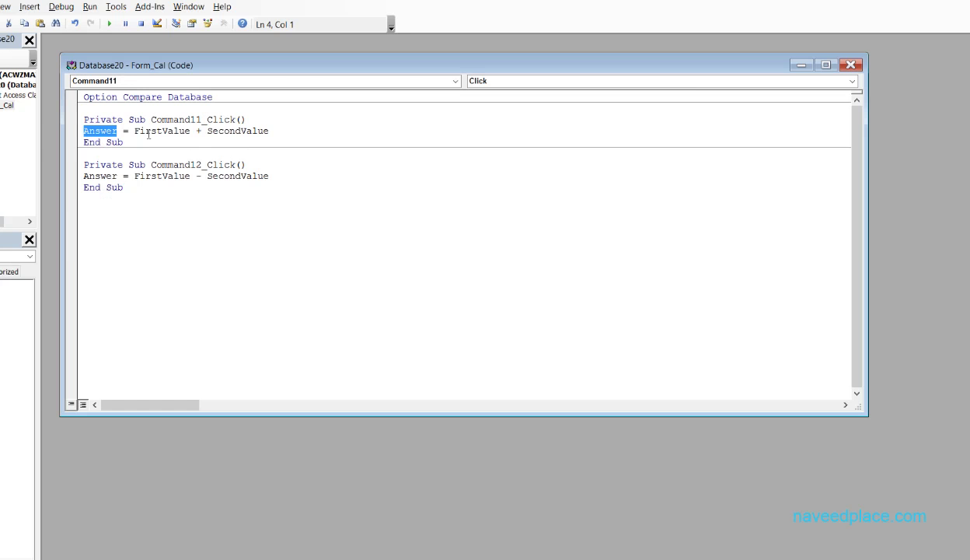
key(alt+Tab)
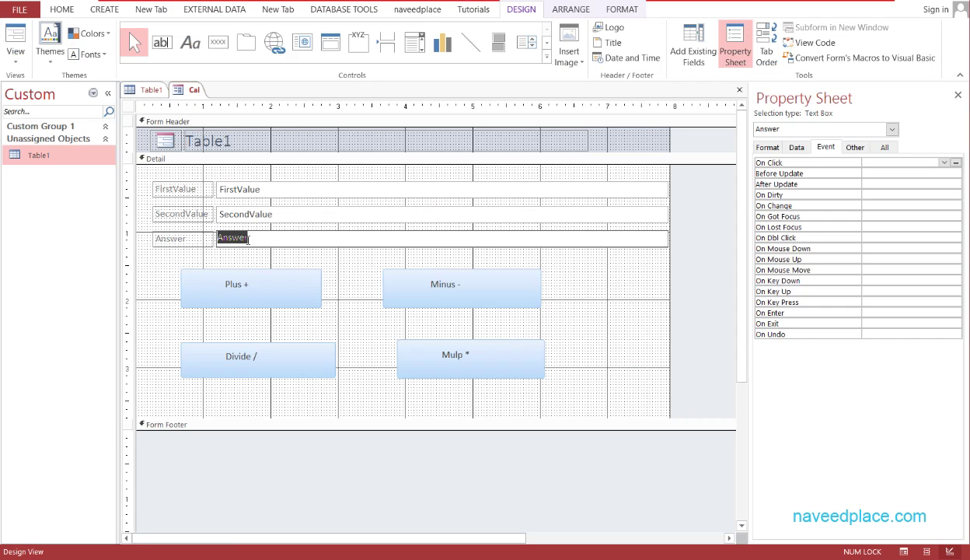
key(alt+Tab)
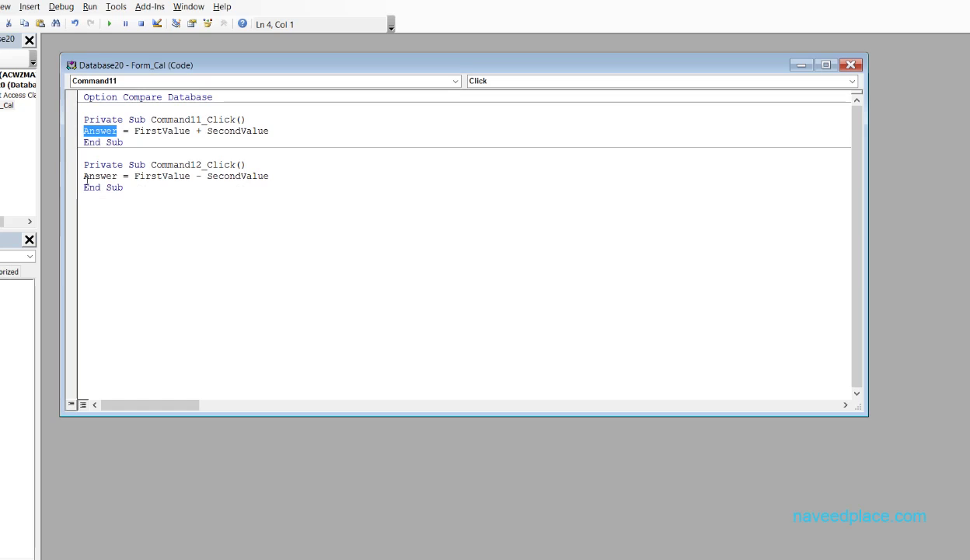
drag(127, 131, 116, 131)
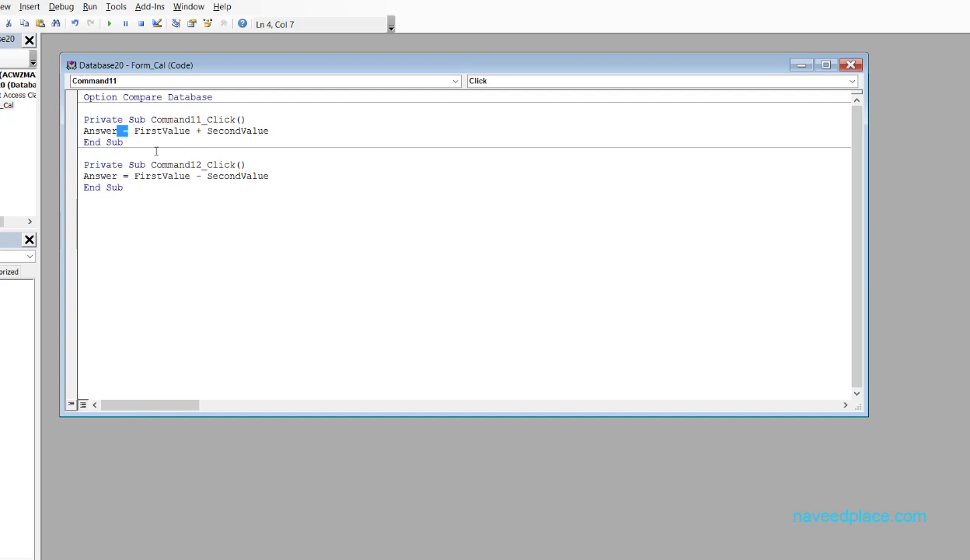
key(alt+Tab)
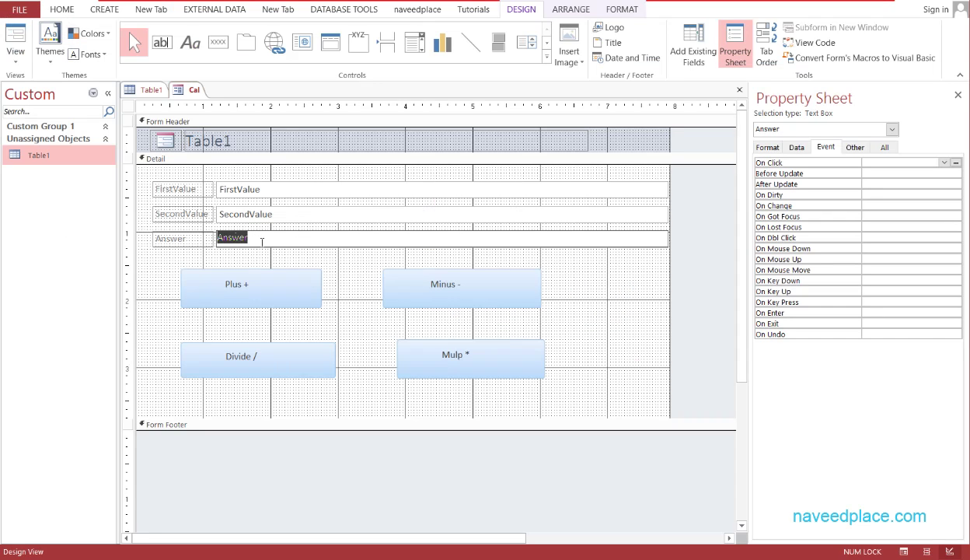
- Compare the form's FirstValue and SecondValue text boxes with the operands and operator of the addition line in Command11_Click
click(274, 189)
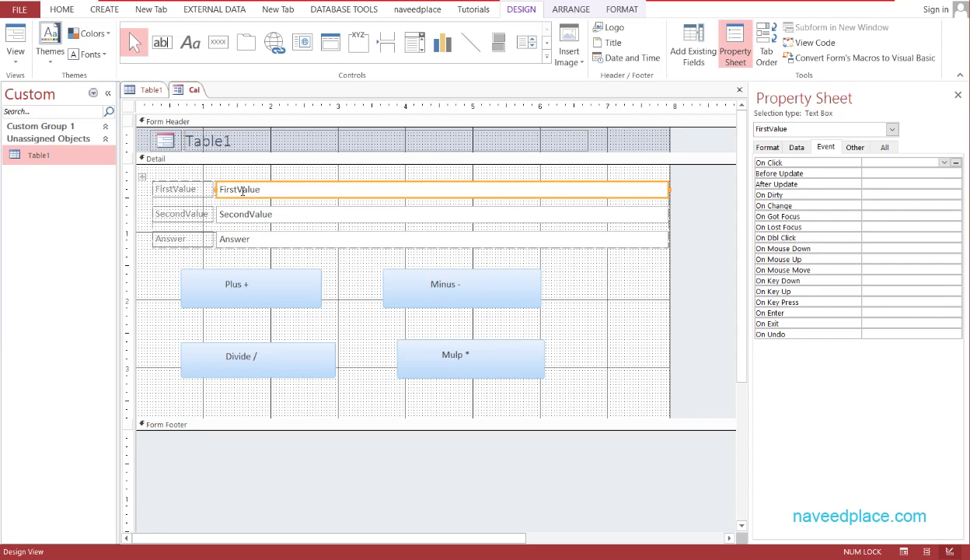
click(239, 188)
drag(265, 189, 210, 189)
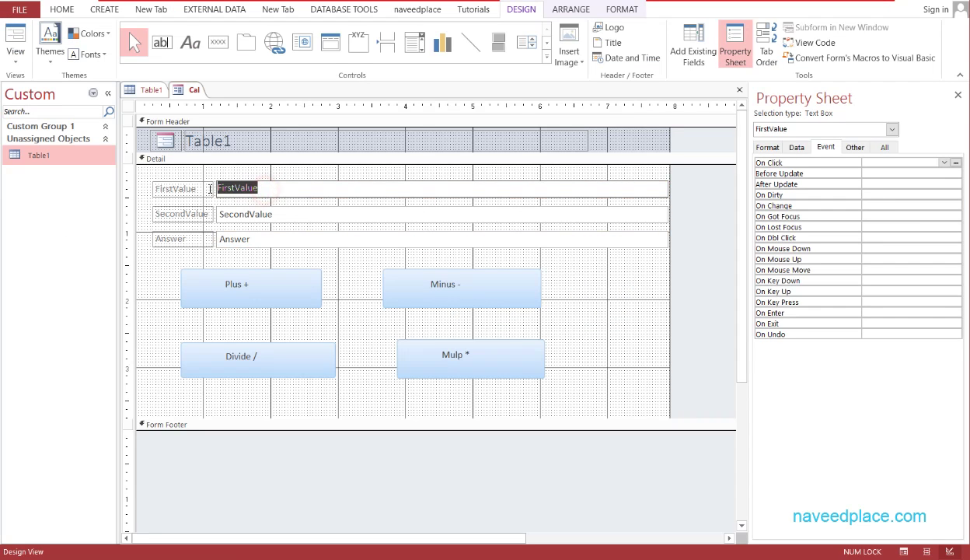
click(277, 212)
key(alt+Tab)
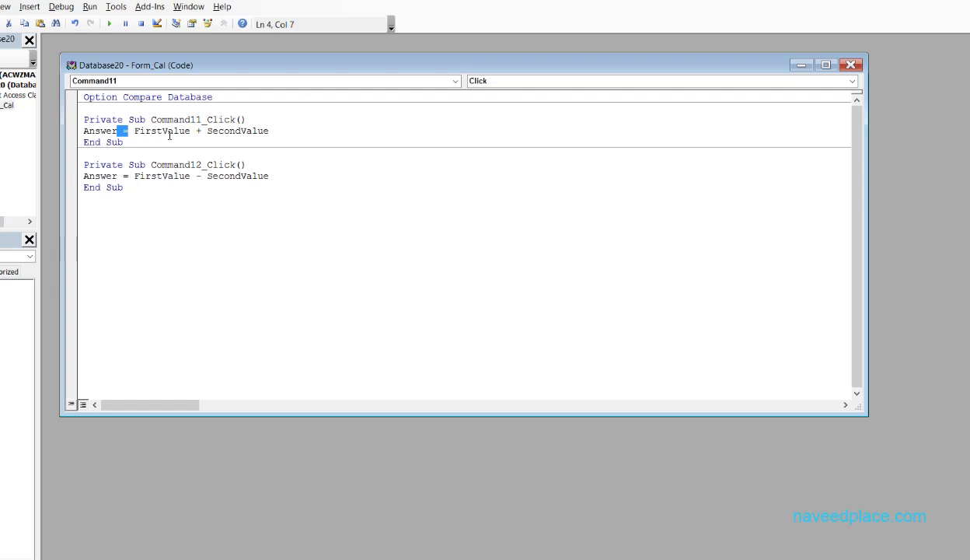
drag(143, 131, 187, 131)
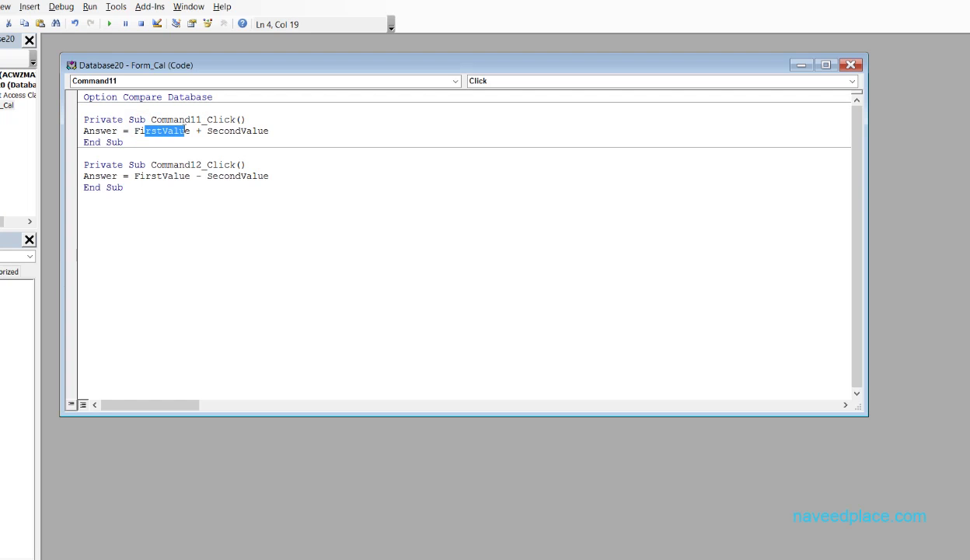
double_click(198, 130)
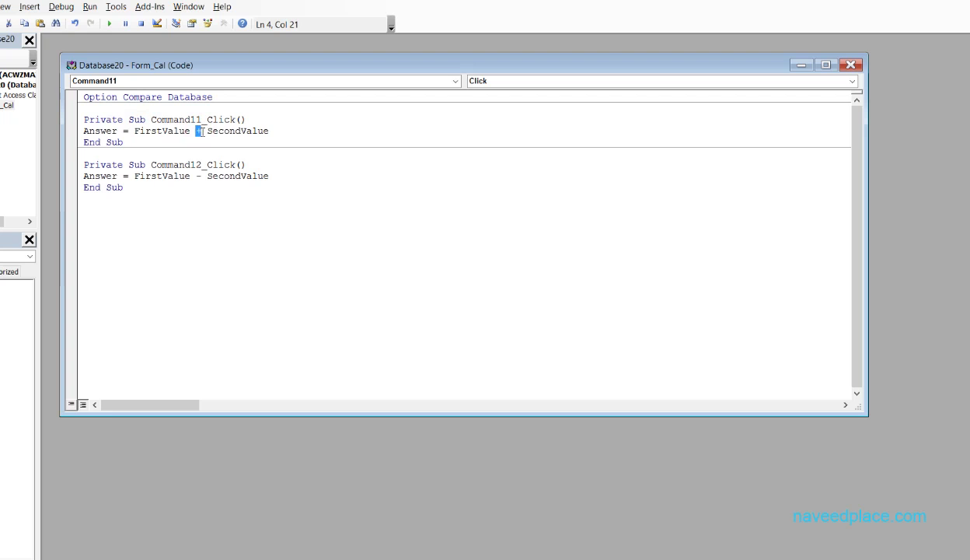
drag(207, 131, 270, 132)
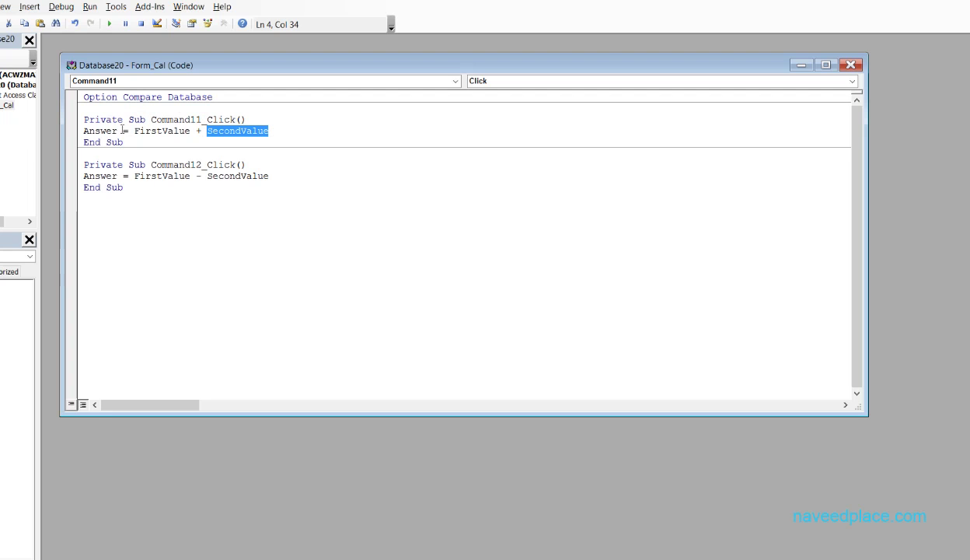
drag(138, 130, 257, 130)
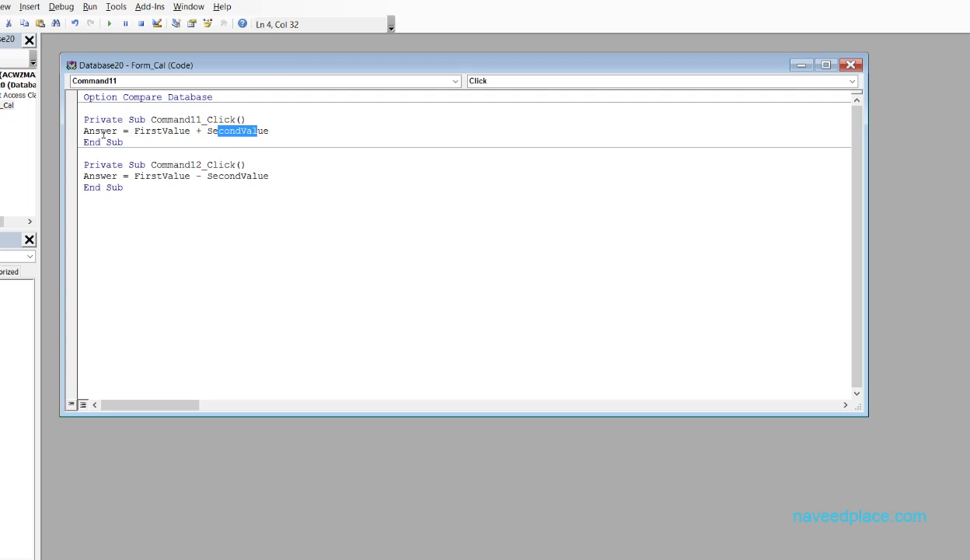
- Check the Answer and FirstValue names in the Command12_Click subtraction line against the form's text boxes
key(alt+Tab)
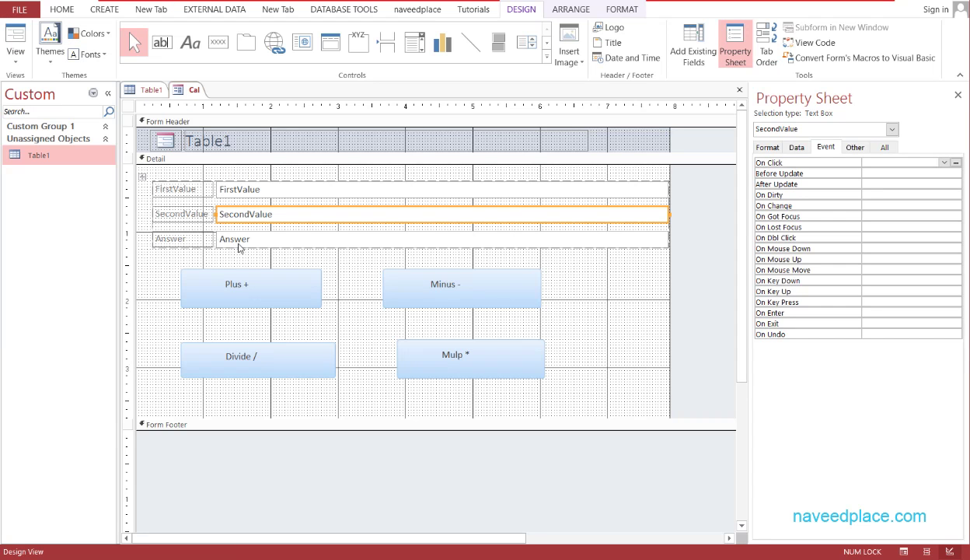
key(alt+Tab)
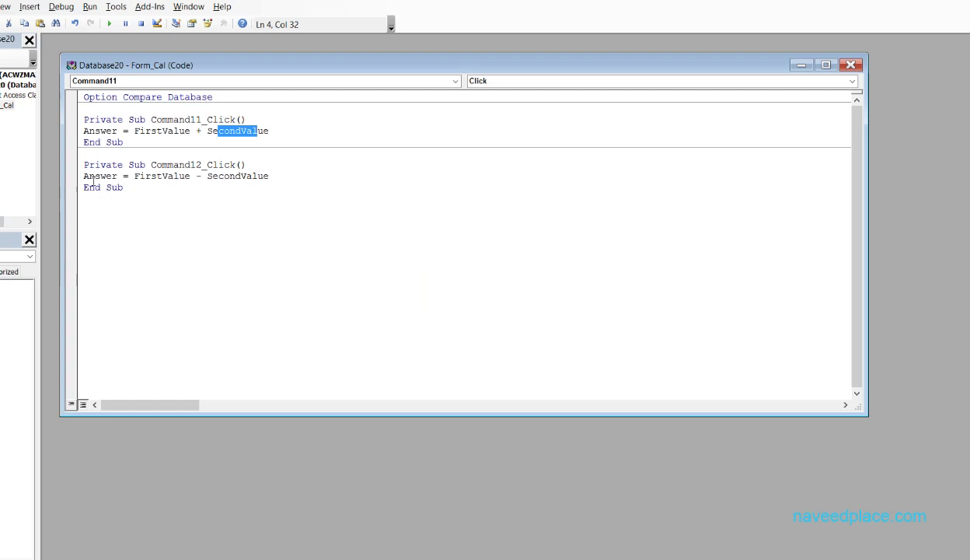
click(94, 175)
key(alt+Tab)
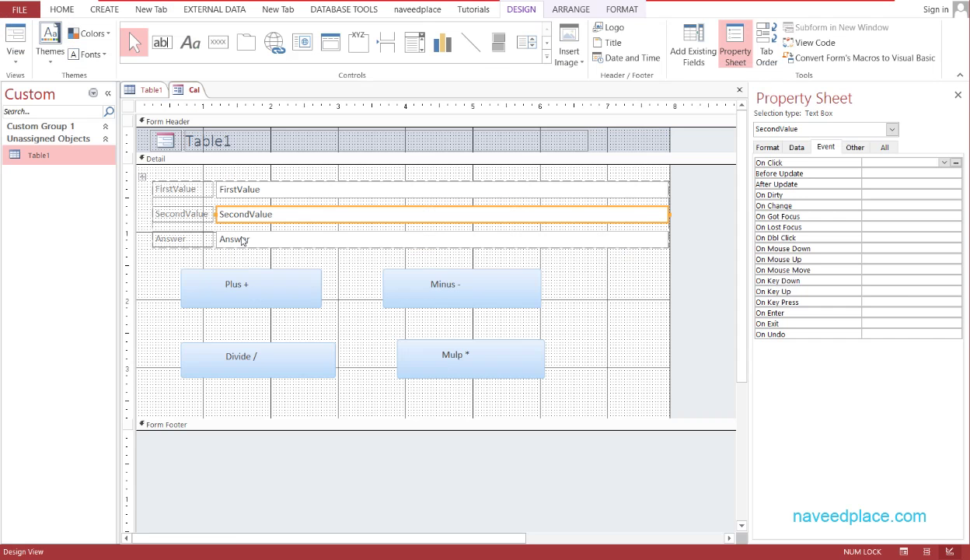
key(alt+Tab)
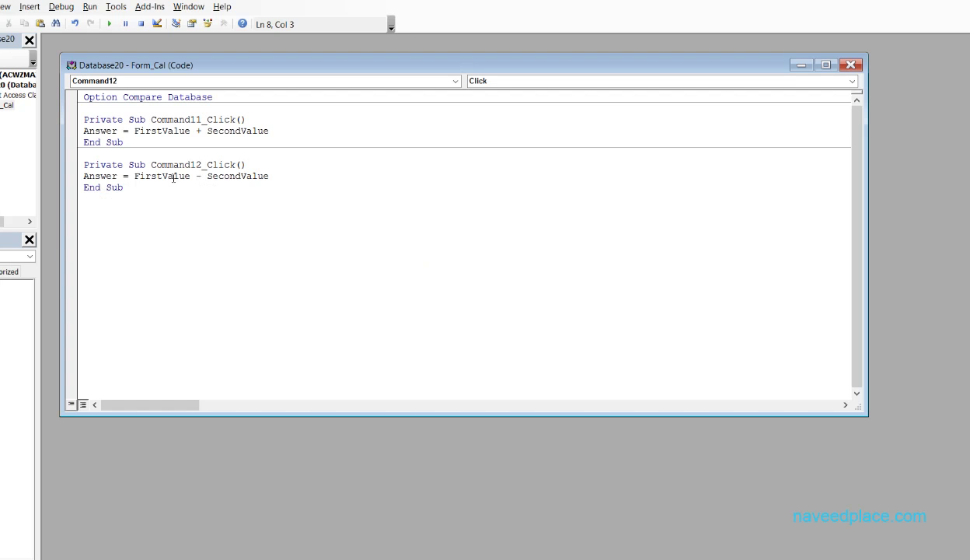
key(alt+Tab)
click(249, 188)
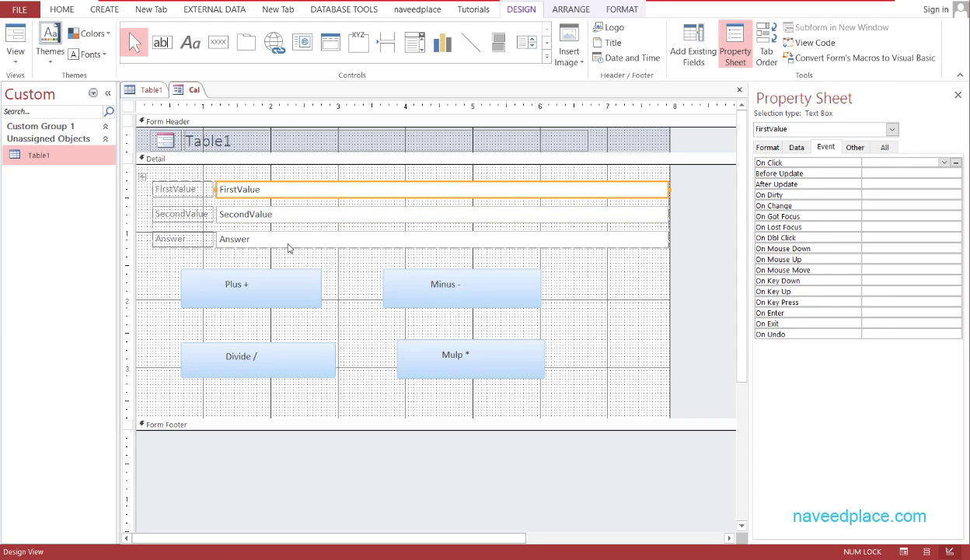
key(alt+Tab)
key(alt+Tab)
- Create an event procedure for the On Click event of the "Divide /" button and open its code
click(226, 351)
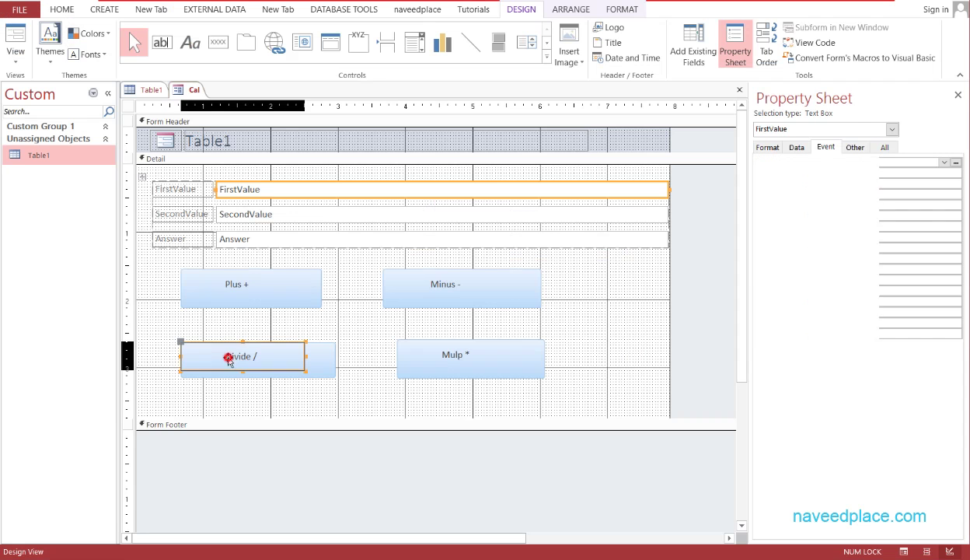
click(943, 163)
click(927, 175)
click(959, 166)
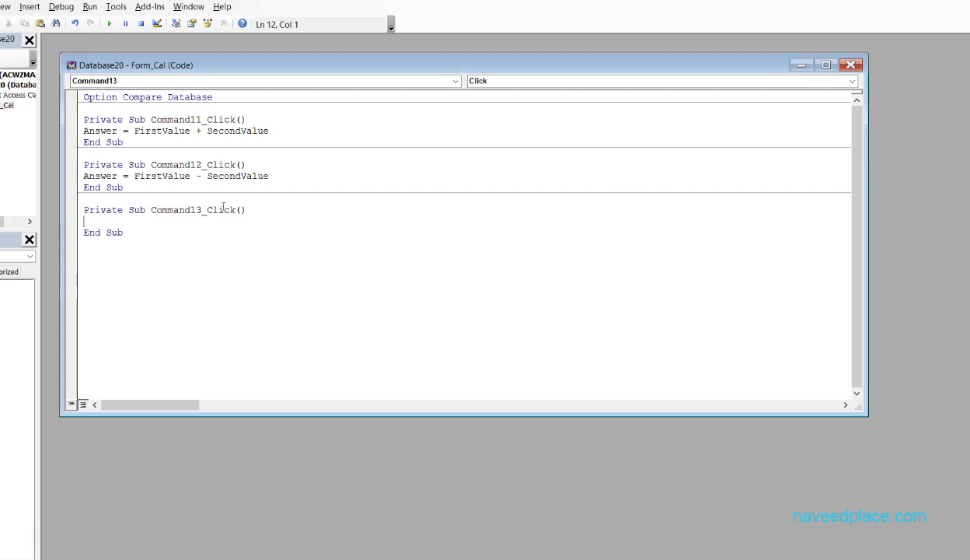
- Copy the Answer line from Command12_Click into Command13_Click and change it to Answer = FirstValue / SecondValue
drag(324, 182, 82, 164)
click(286, 178)
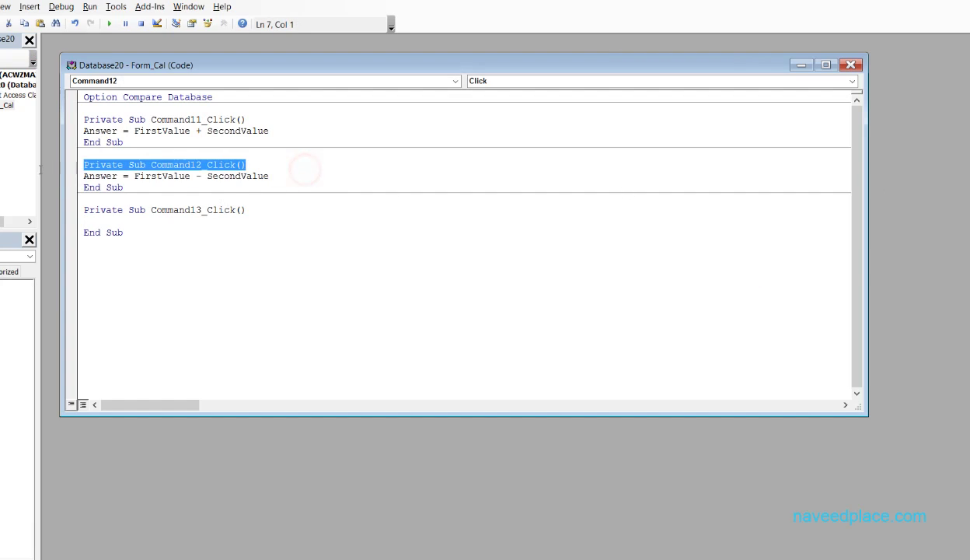
click(241, 173)
drag(334, 175, 56, 185)
key(ctrl+c)
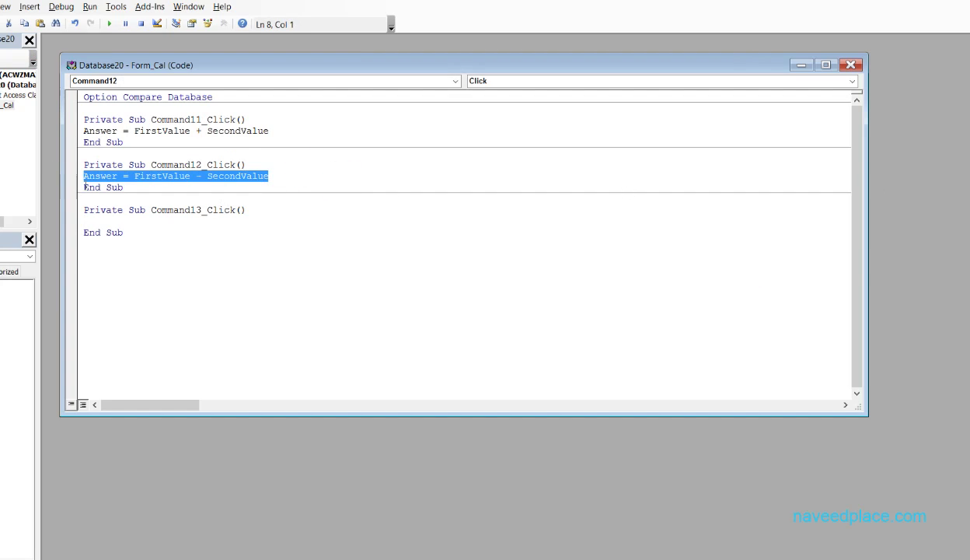
click(121, 221)
key(ctrl+v)
click(205, 222)
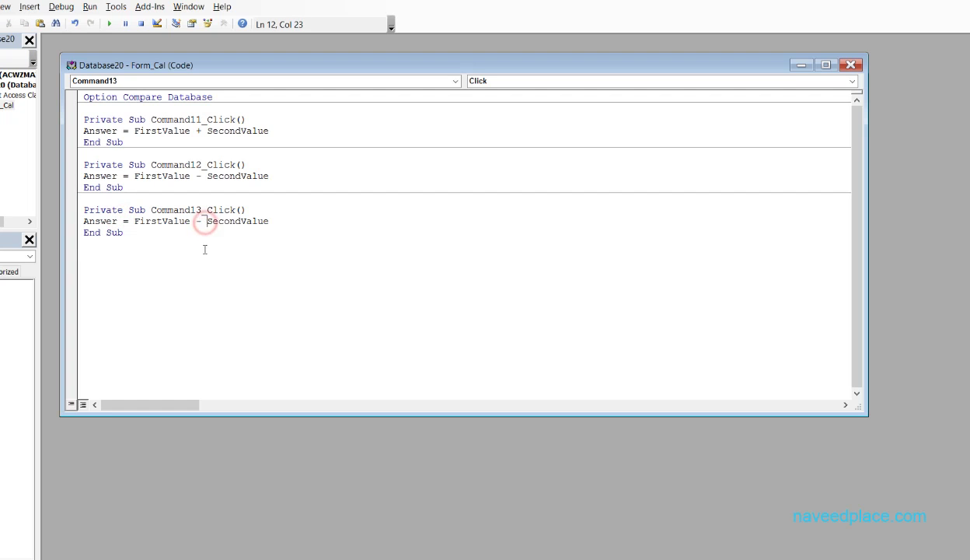
key(BackSpace)
text(/)
- Return to the form and create an event procedure for the On Click event of the "Mulp *" button, opening its code
key(alt+F11)
click(455, 346)
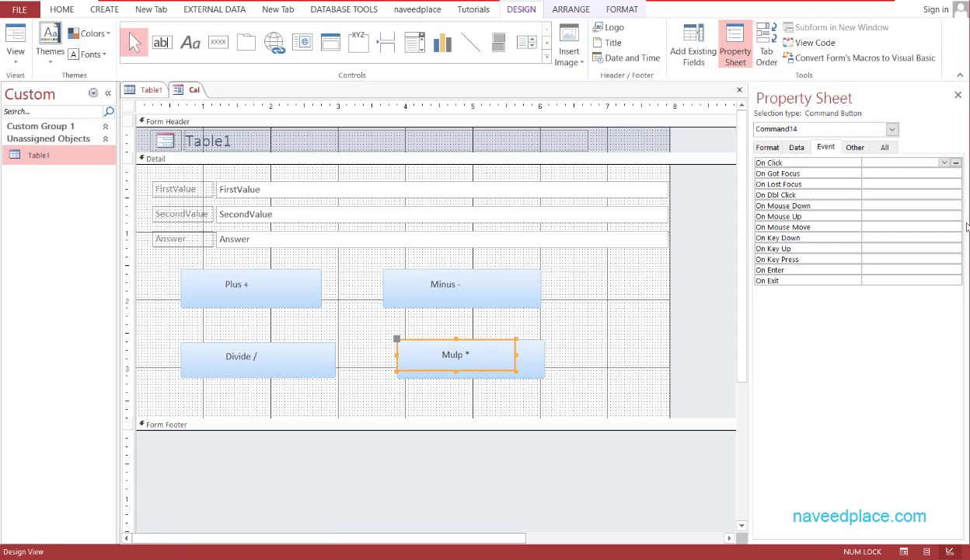
click(944, 162)
click(906, 173)
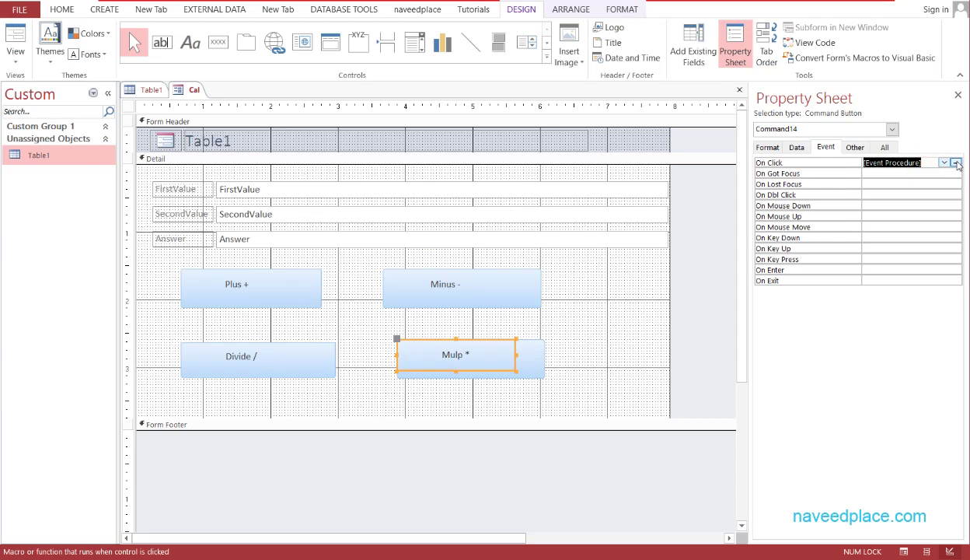
click(955, 162)
- Copy the Answer line from Command13_Click into Command14_Click and change it to Answer = FirstValue * SecondValue
drag(284, 221, 82, 222)
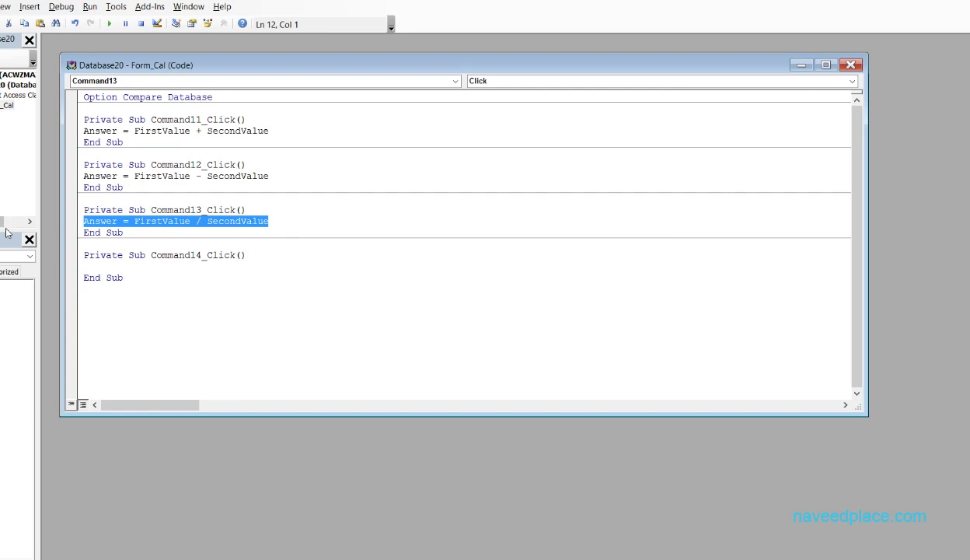
key(ctrl+c)
click(85, 266)
key(ctrl+v)
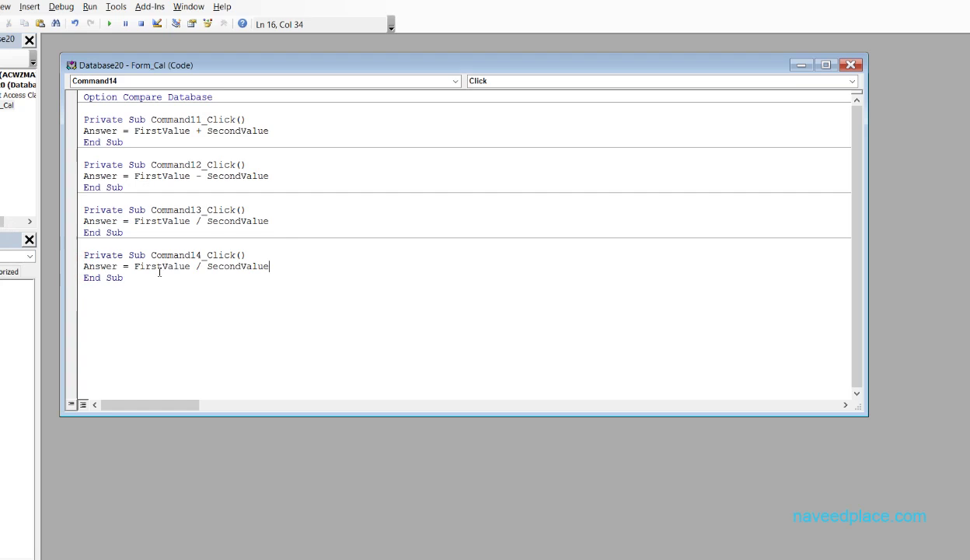
click(195, 265)
key(Delete)
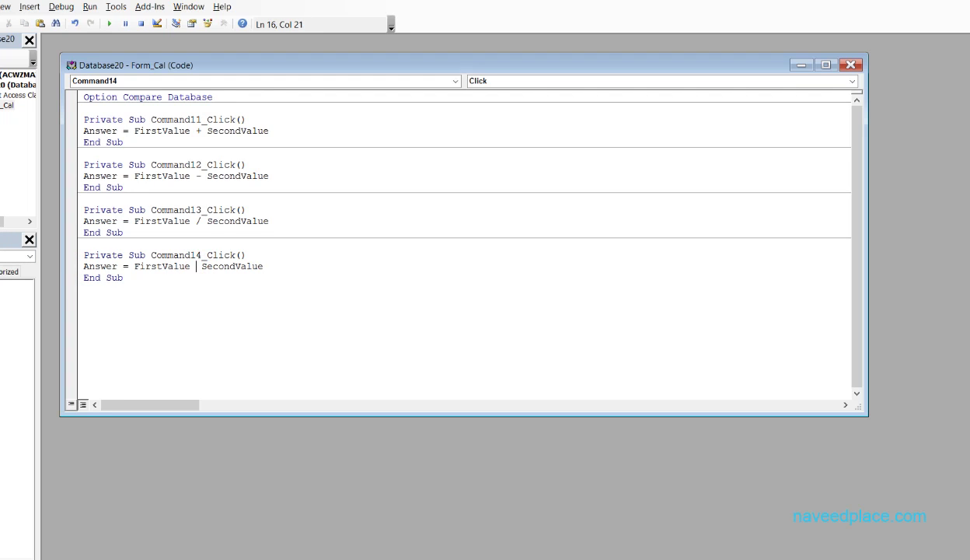
text(*)
- Return to the Cal form, show it in Form View, and test the Plus, Minus, Divide and Mulp buttons on the entered values
key(alt+Tab)
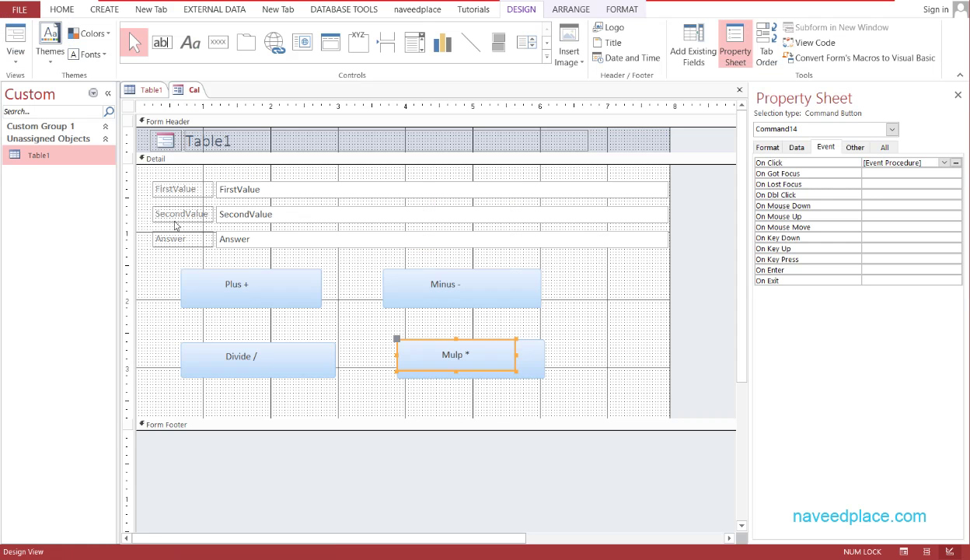
click(9, 56)
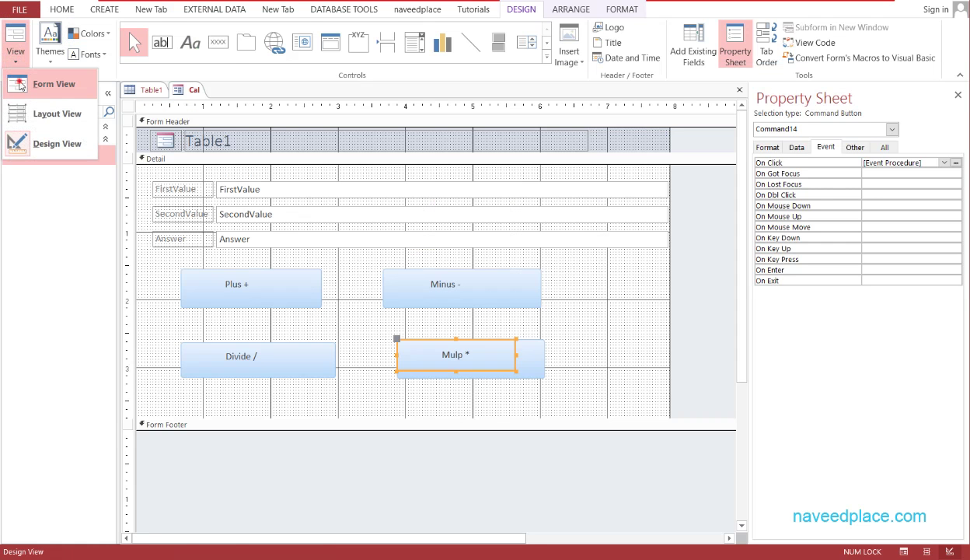
click(19, 81)
click(251, 252)
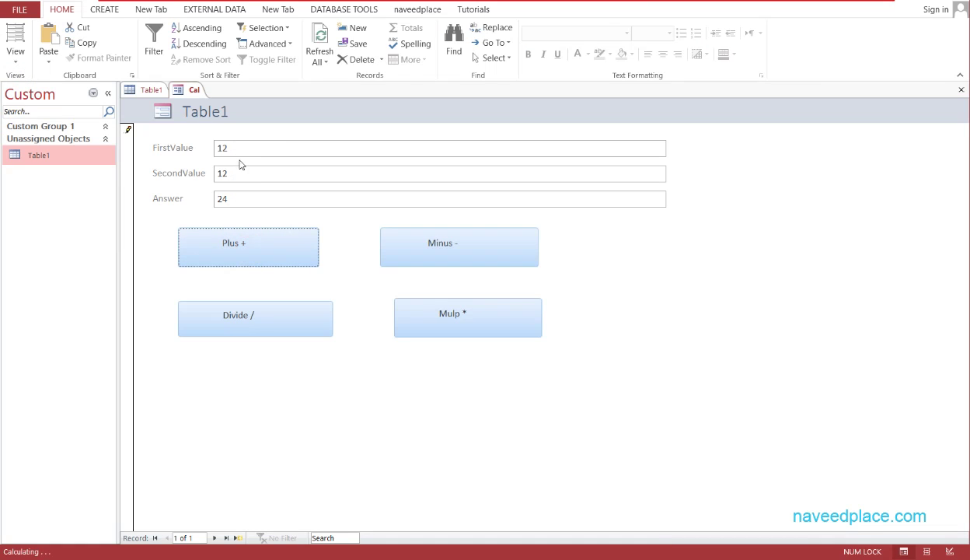
click(439, 247)
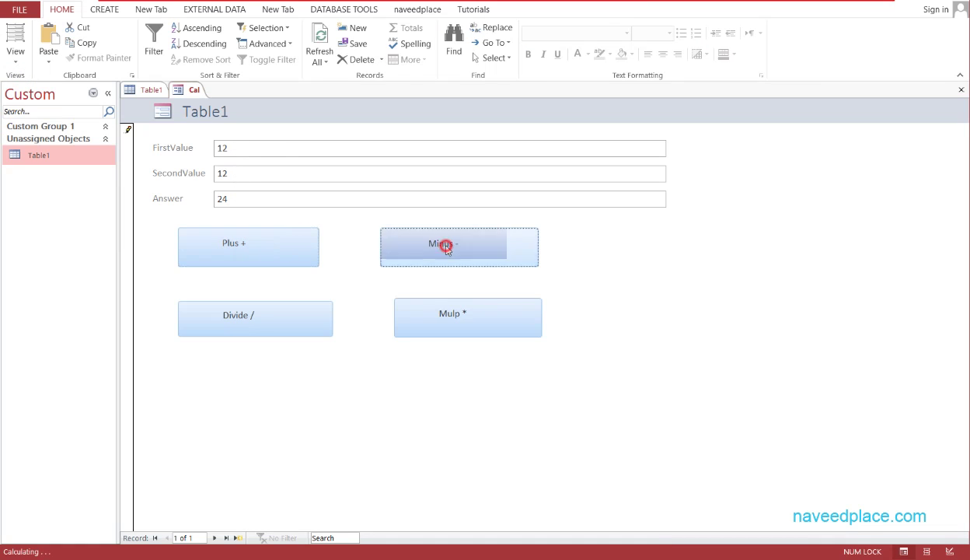
click(248, 246)
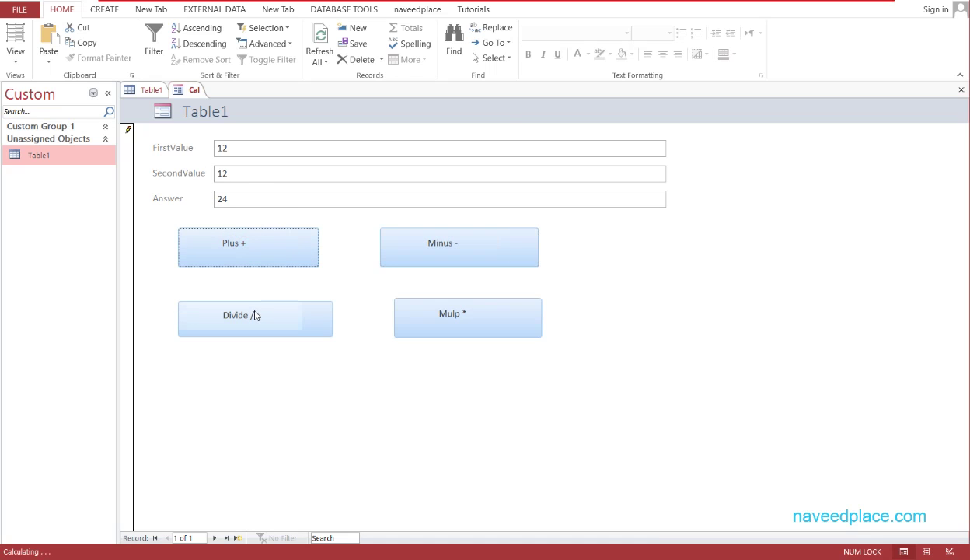
click(279, 324)
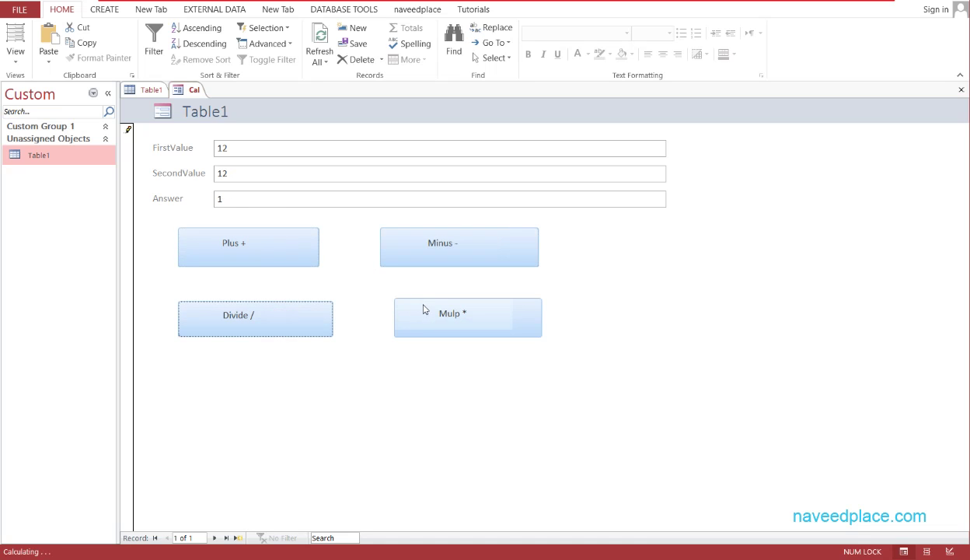
click(450, 320)
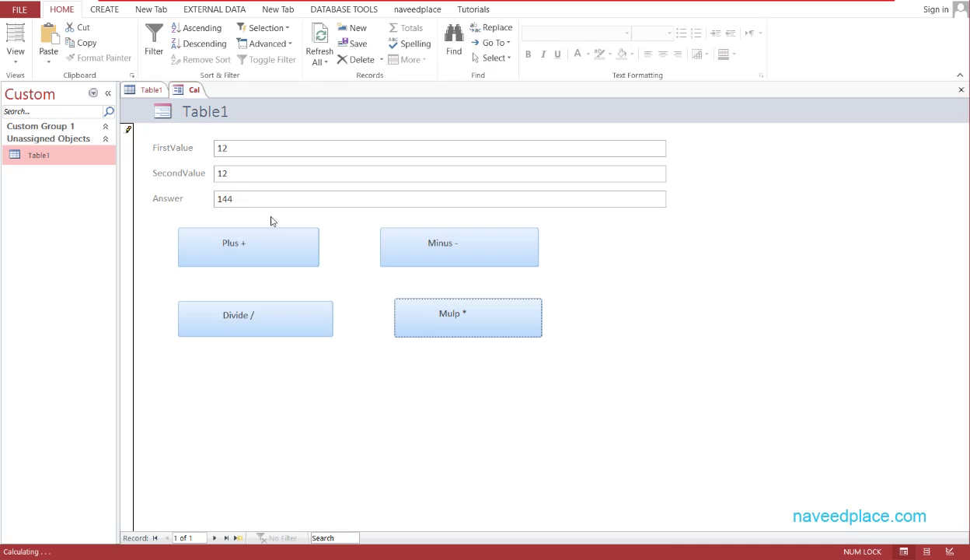
click(481, 371)
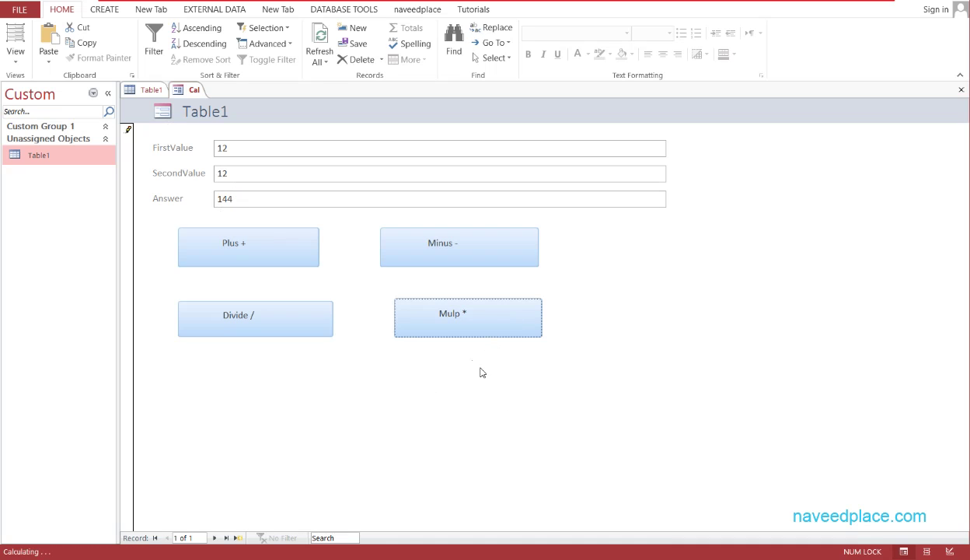